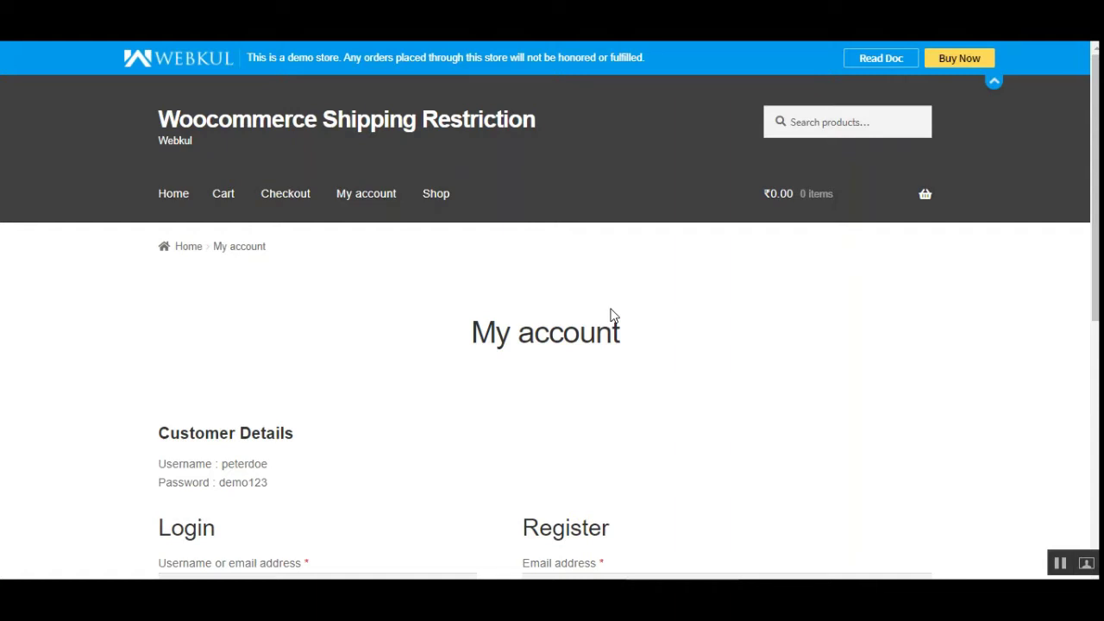
Log in with the pre-filled demo customer credentials to reach the My account dashboard.
scroll(552, 318, "down", 5)
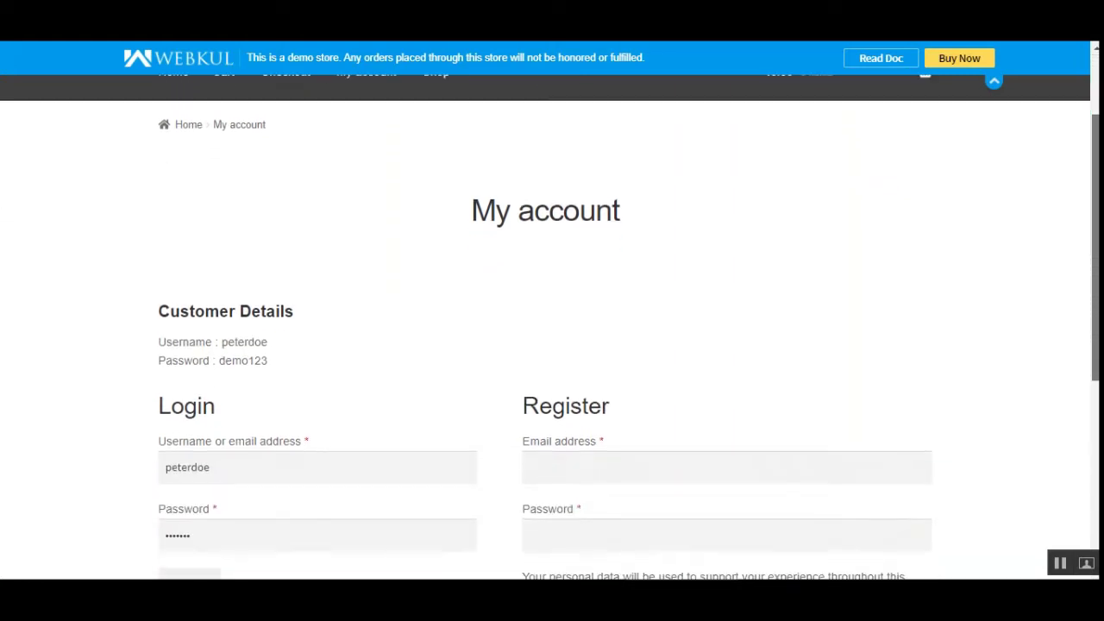
scroll(552, 317, "up", 5)
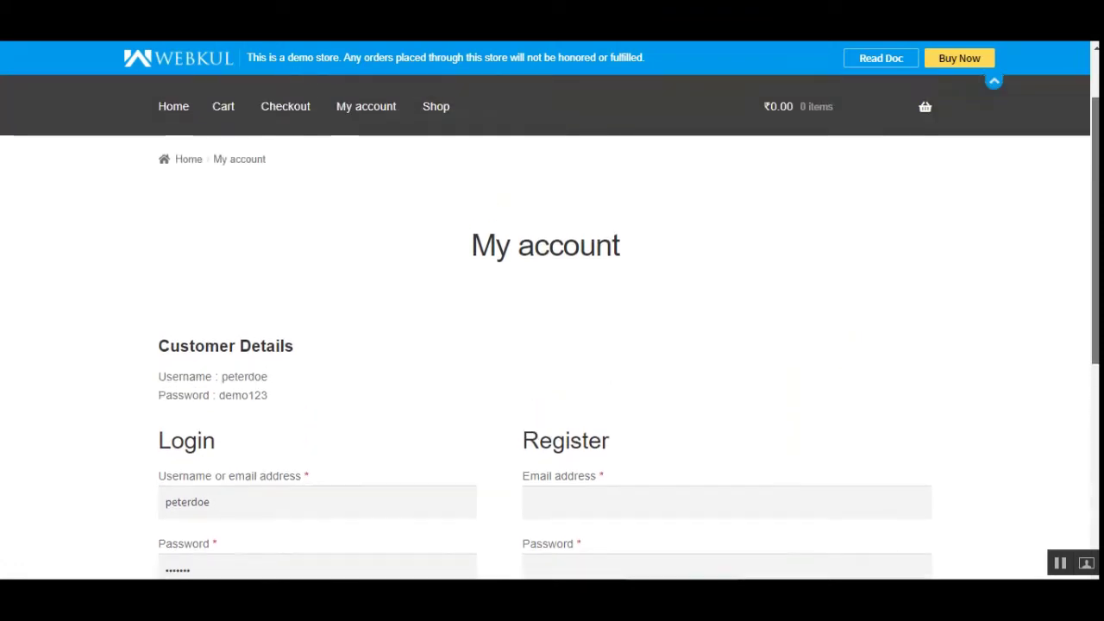
scroll(552, 345, "down", 1)
scroll(552, 345, "down", 4)
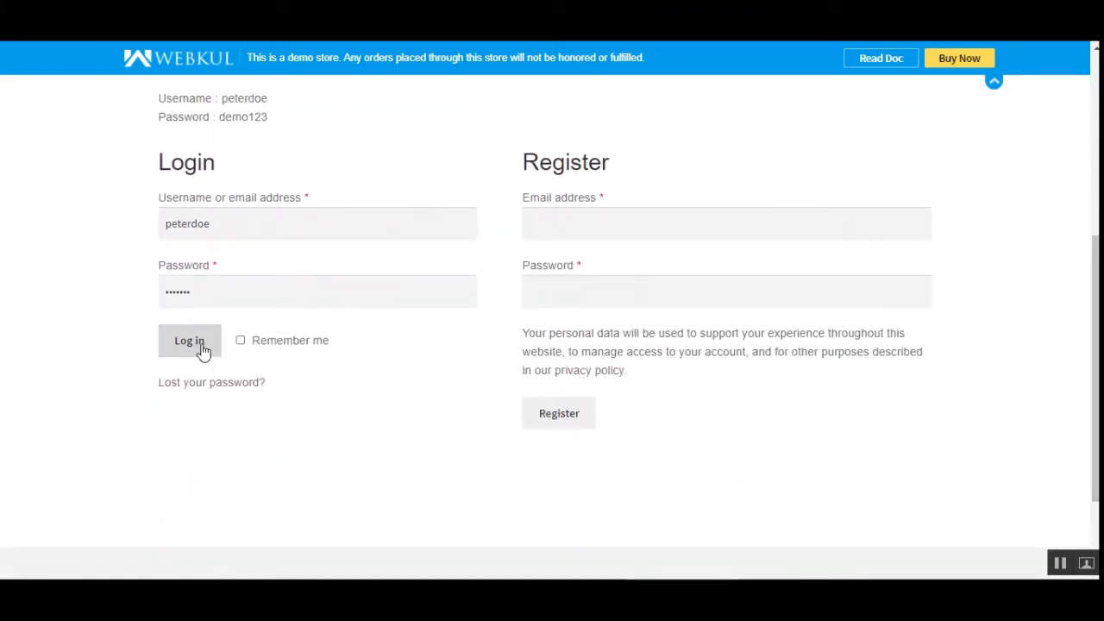
scroll(194, 358, "up", 1)
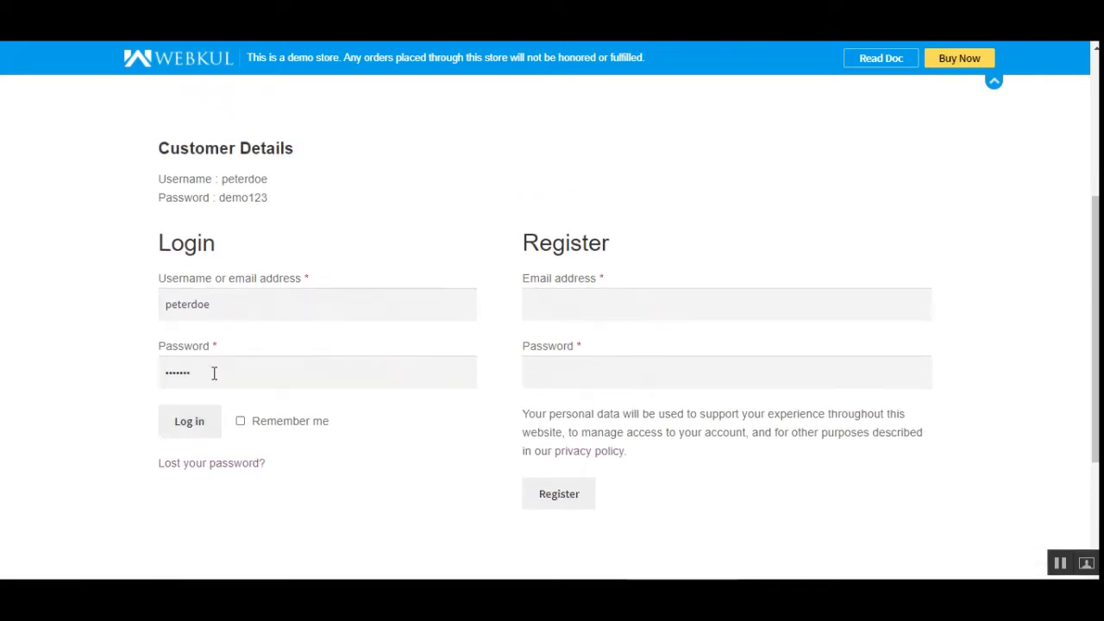
left_click(192, 423)
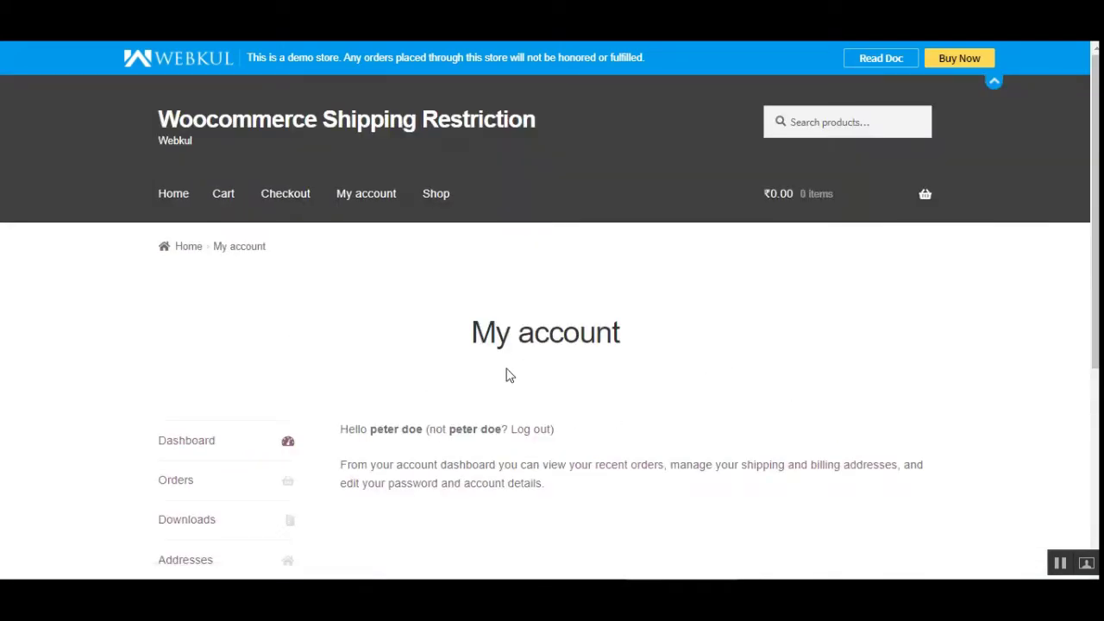
scroll(552, 310, "down", 4)
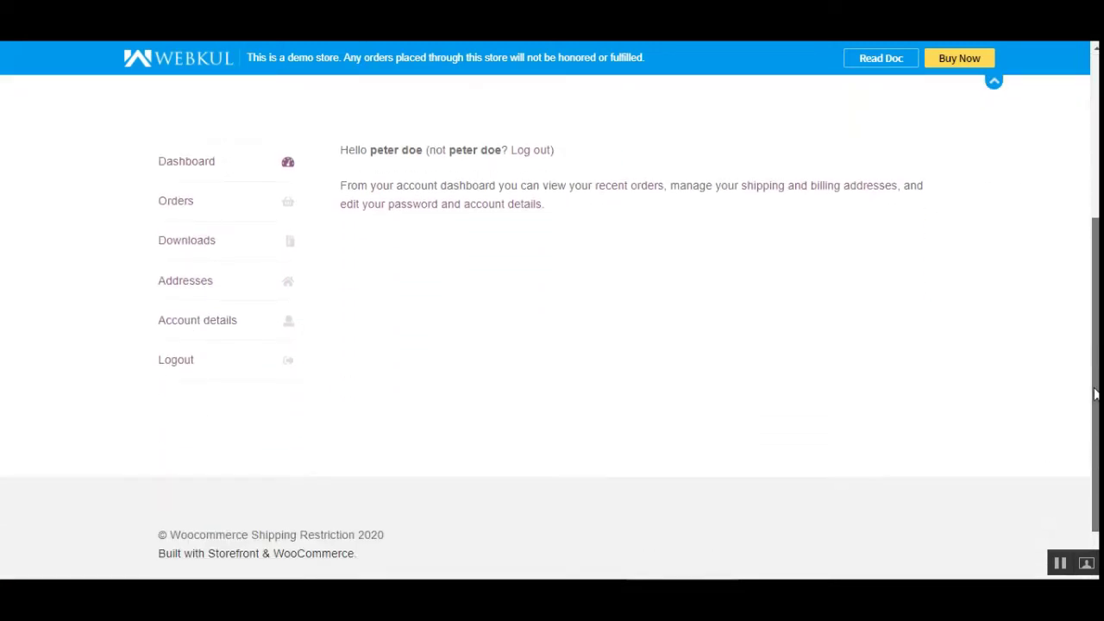
scroll(552, 311, "up", 4)
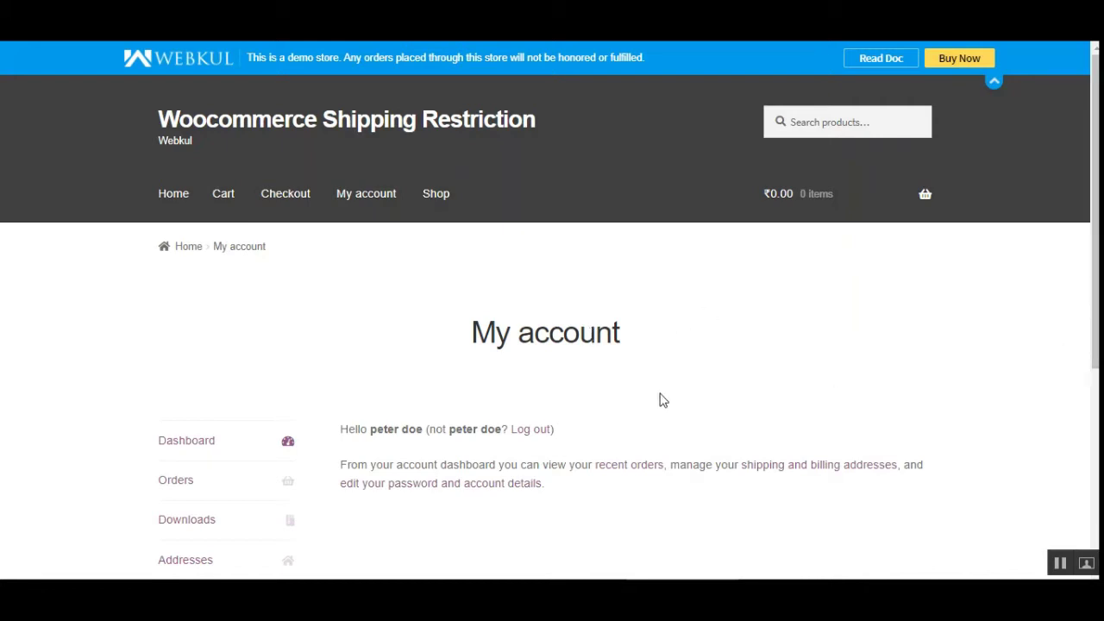
From the Shop page, add Beanie and Beanie with Logo to the cart.
left_click(437, 199)
scroll(609, 458, "down", 3)
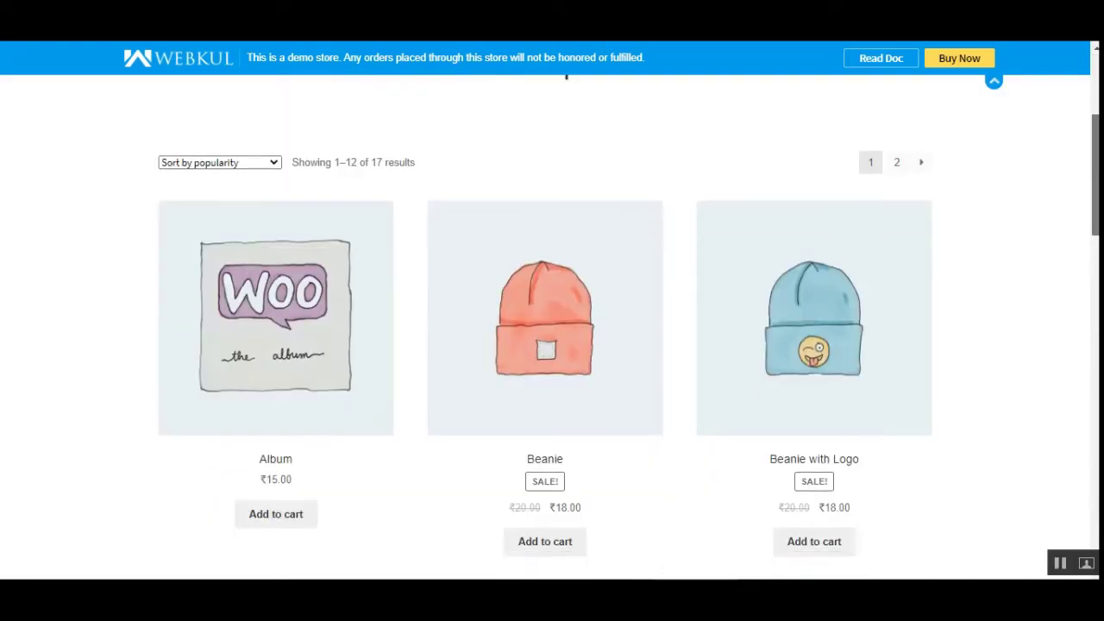
scroll(591, 444, "down", 2)
scroll(590, 443, "up", 1)
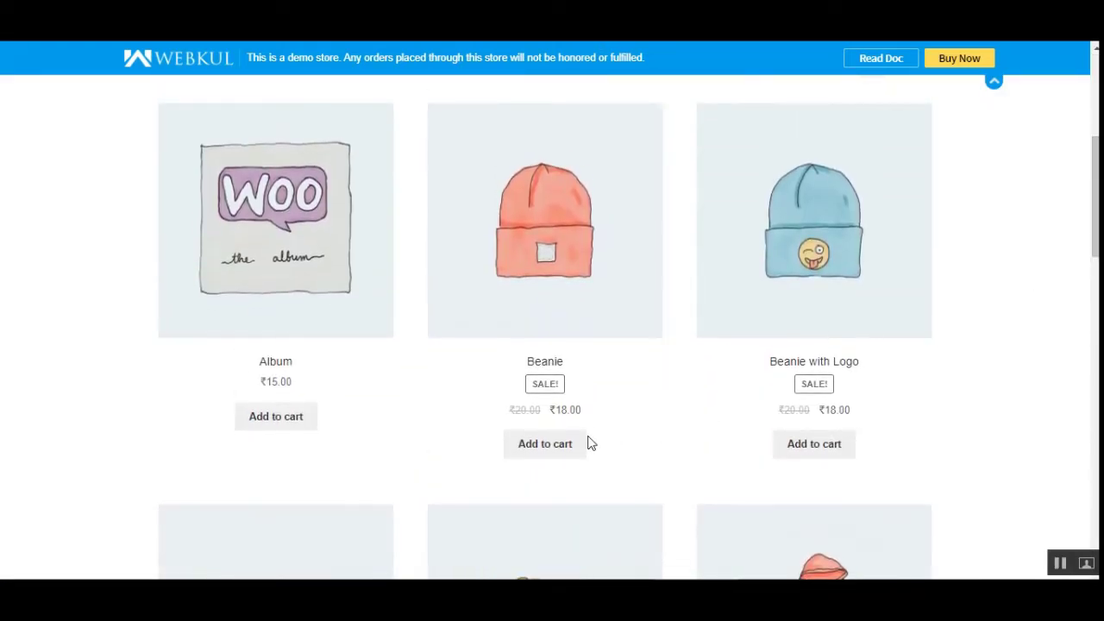
left_click(539, 449)
left_click(815, 454)
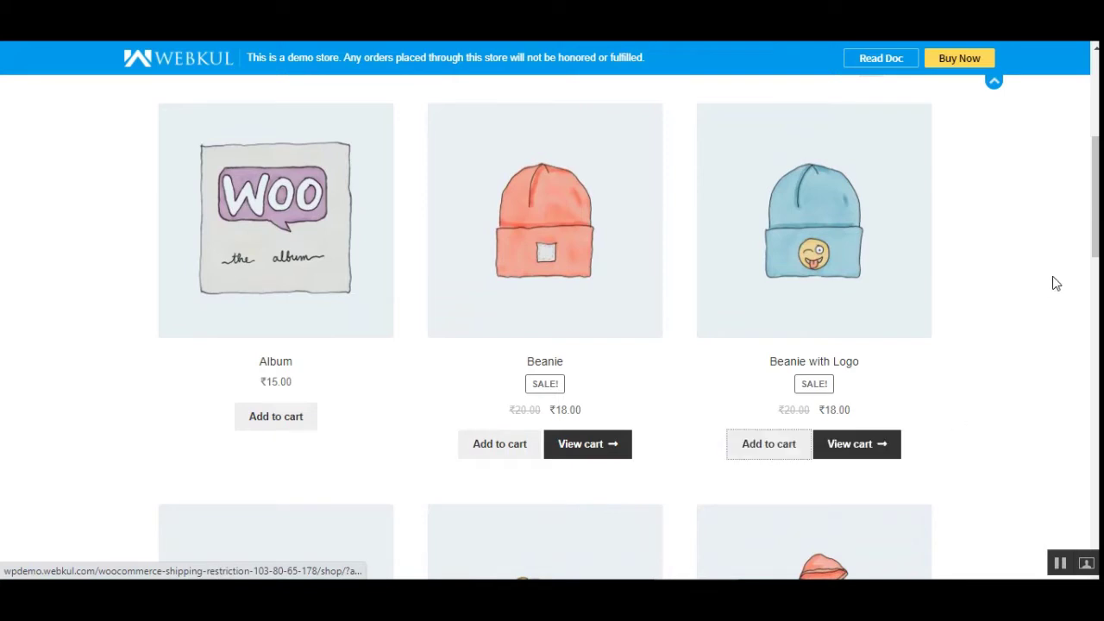
Open the cart from the header mini-cart and review totals with ₹30.00 flat-rate shipping.
scroll(1044, 259, "up", 5)
mouse_move(919, 215)
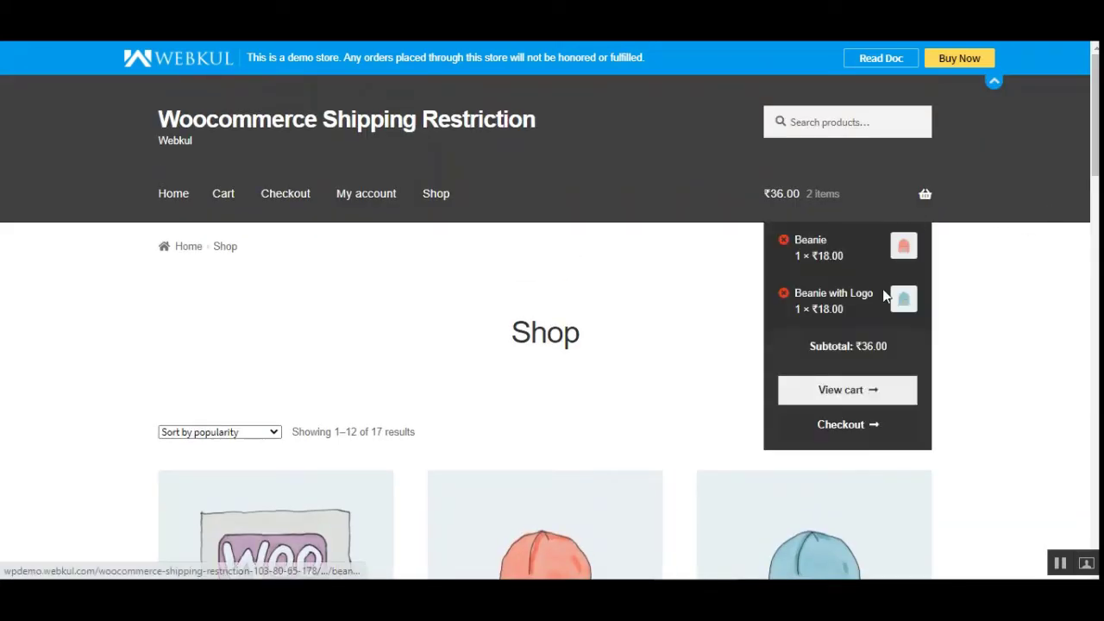
left_click(853, 390)
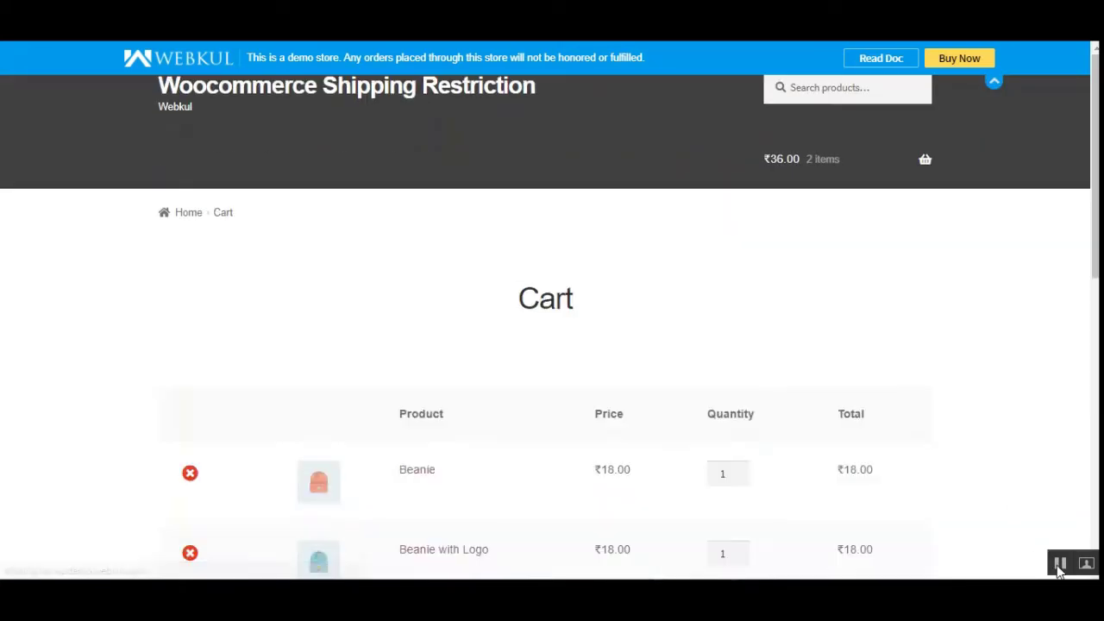
scroll(1059, 565, "down", 4)
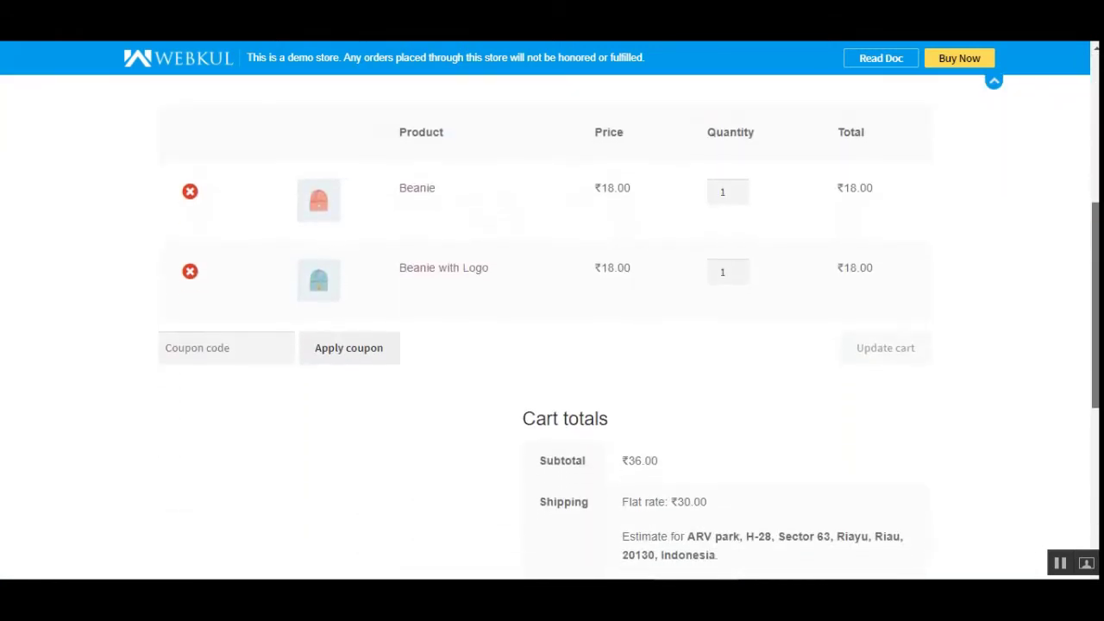
scroll(555, 313, "down", 3)
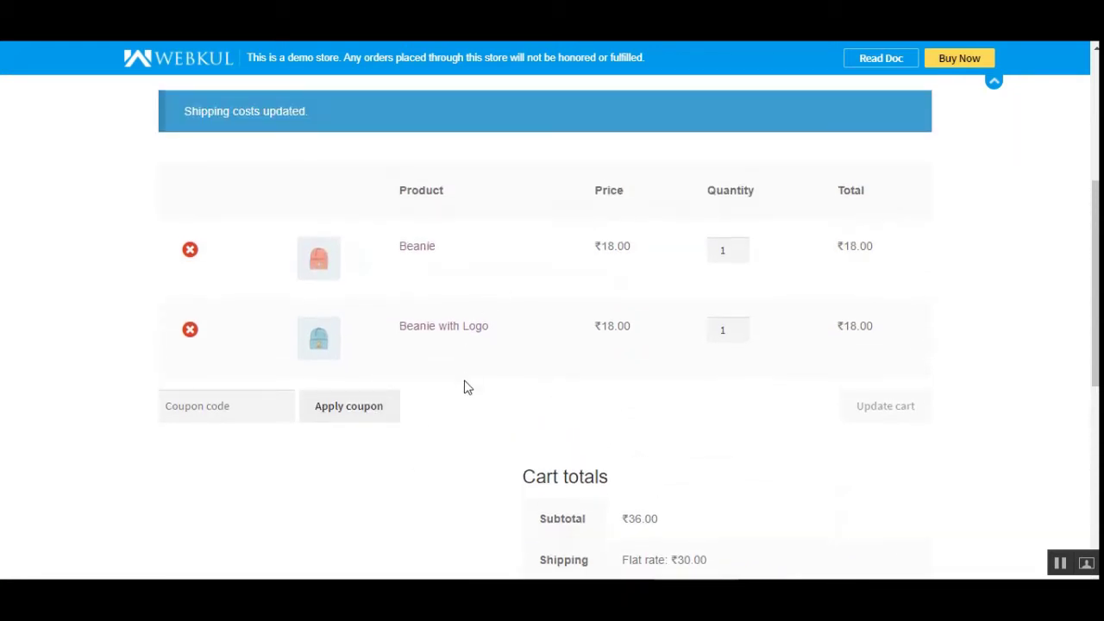
scroll(469, 388, "down", 2)
scroll(468, 391, "down", 1)
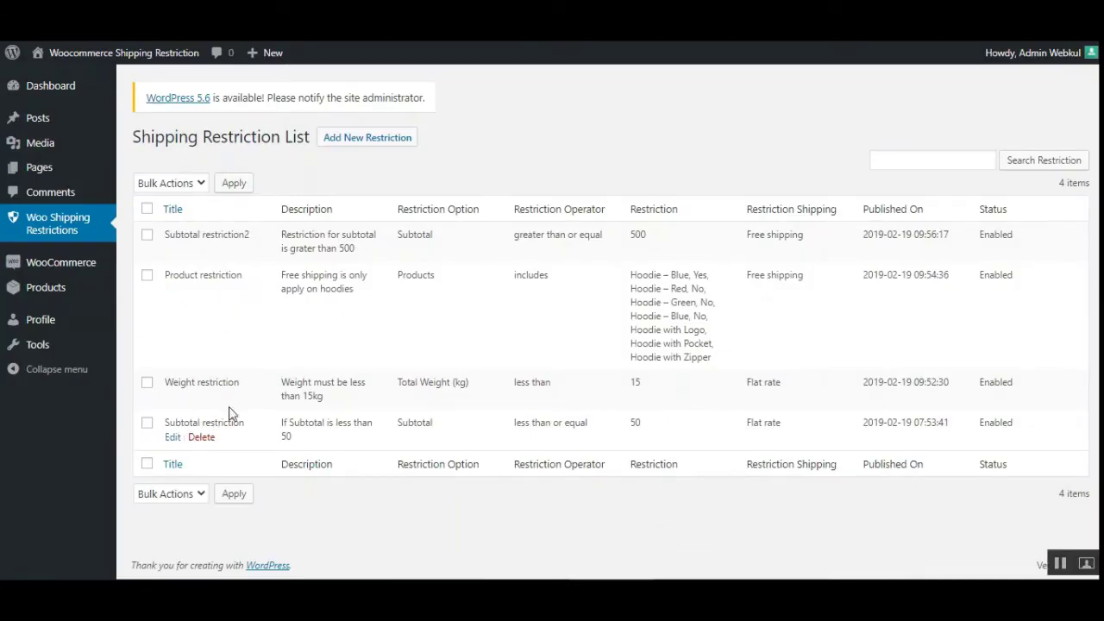
left_click_drag(176, 426, 249, 431)
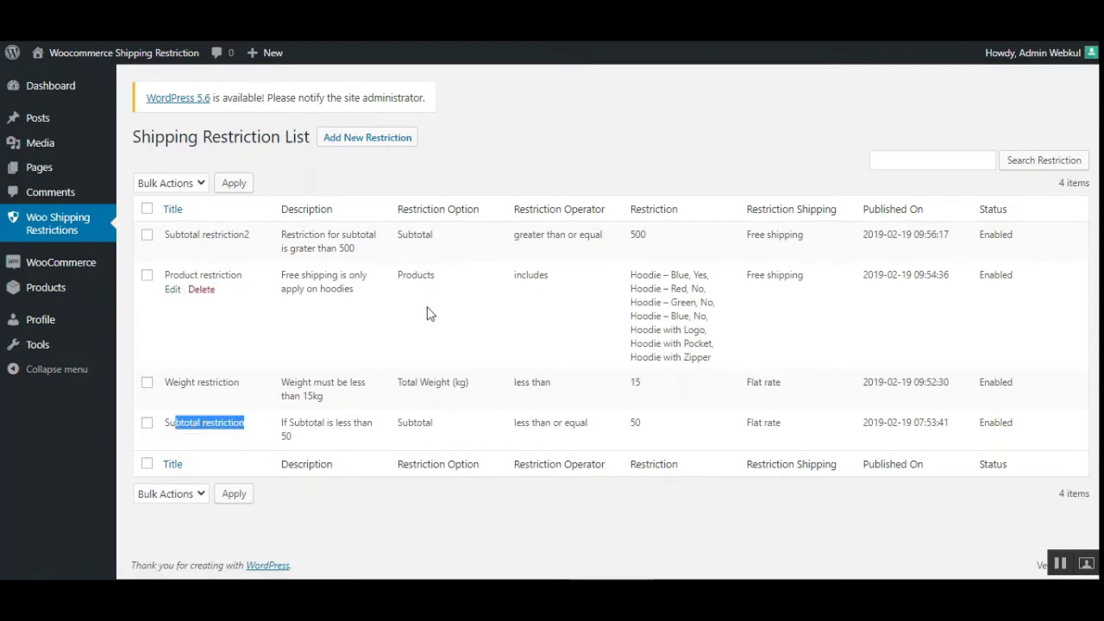
left_click_drag(399, 422, 436, 429)
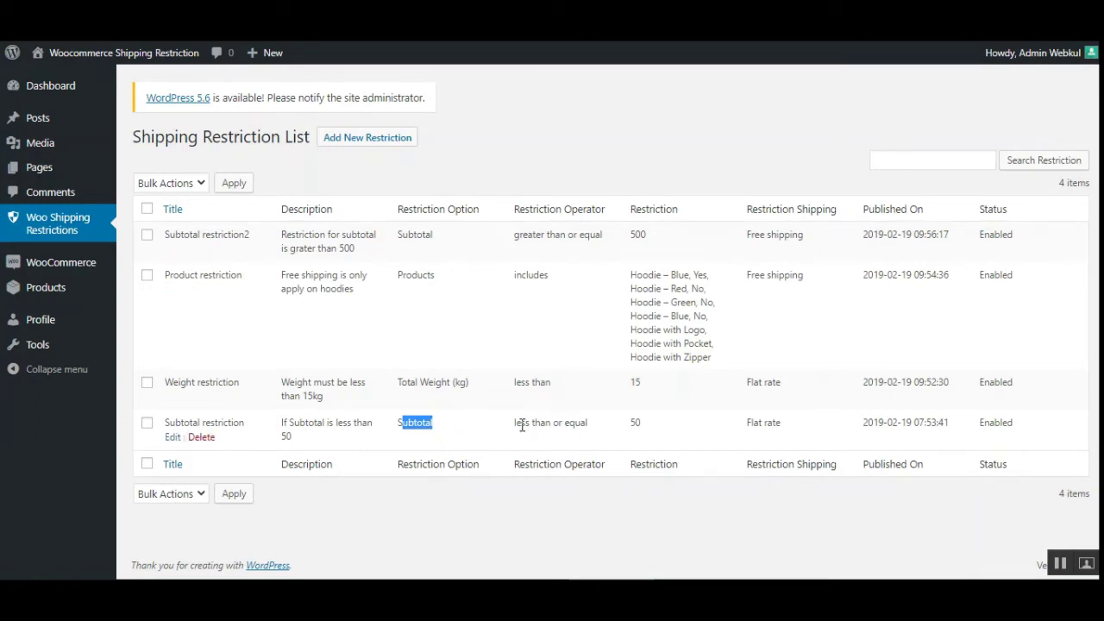
left_click_drag(520, 423, 572, 423)
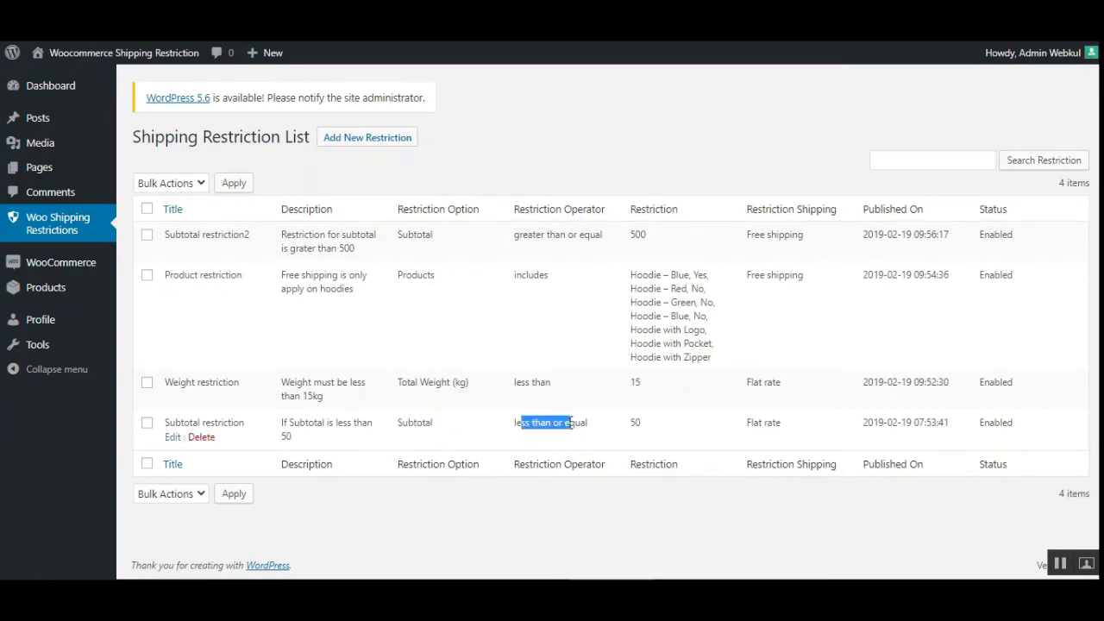
double_click(635, 423)
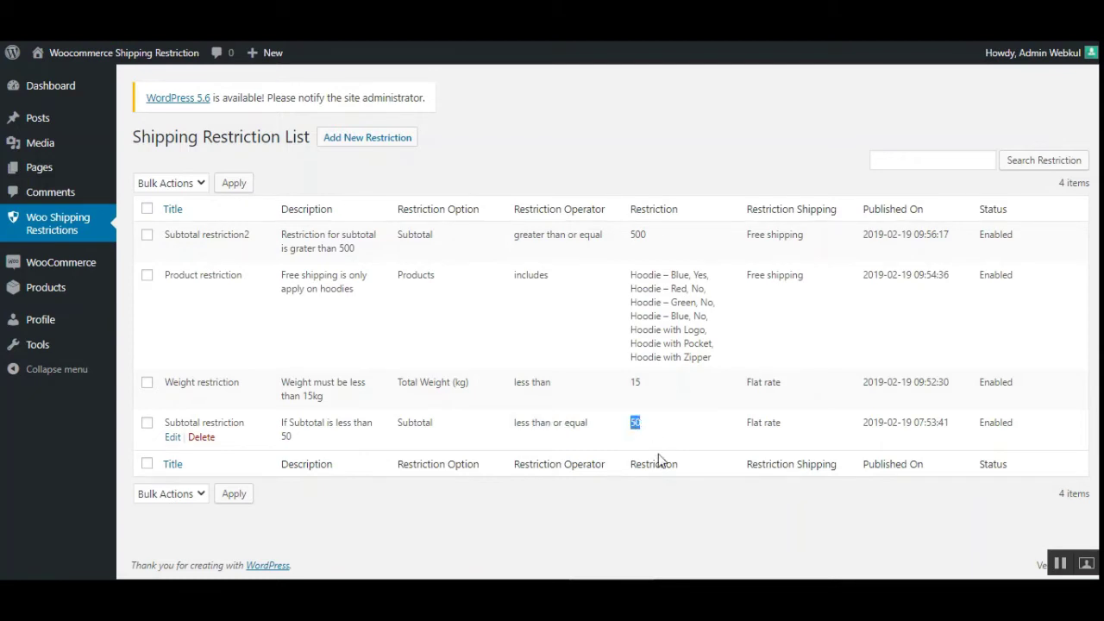
left_click_drag(753, 422, 783, 423)
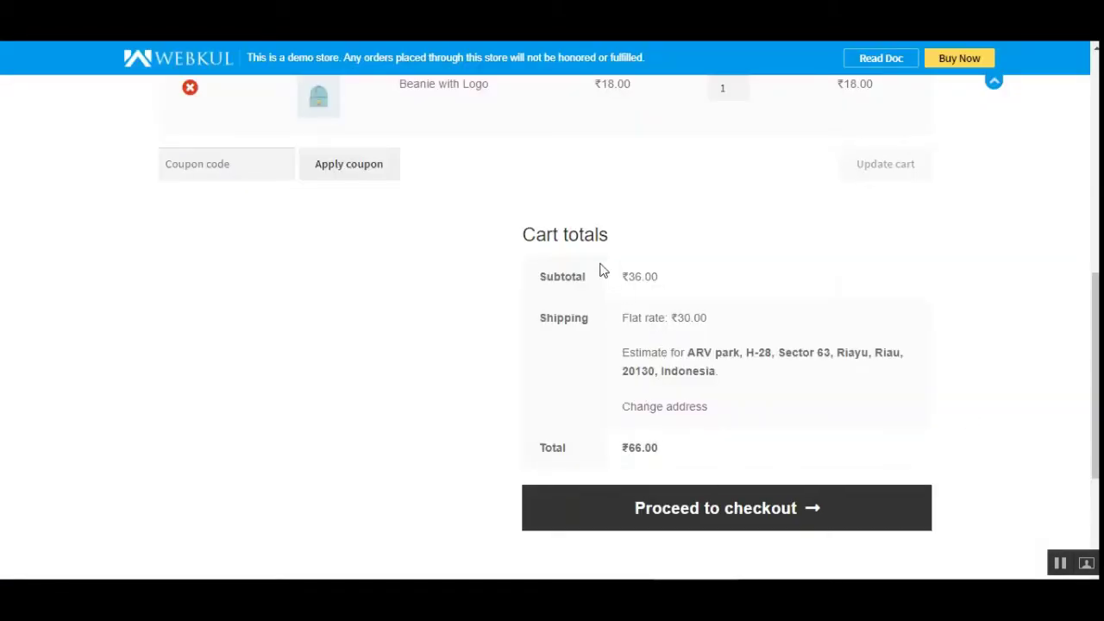
Highlight the cart's ₹36.00 subtotal, then clear the highlight.
left_click_drag(630, 274, 658, 284)
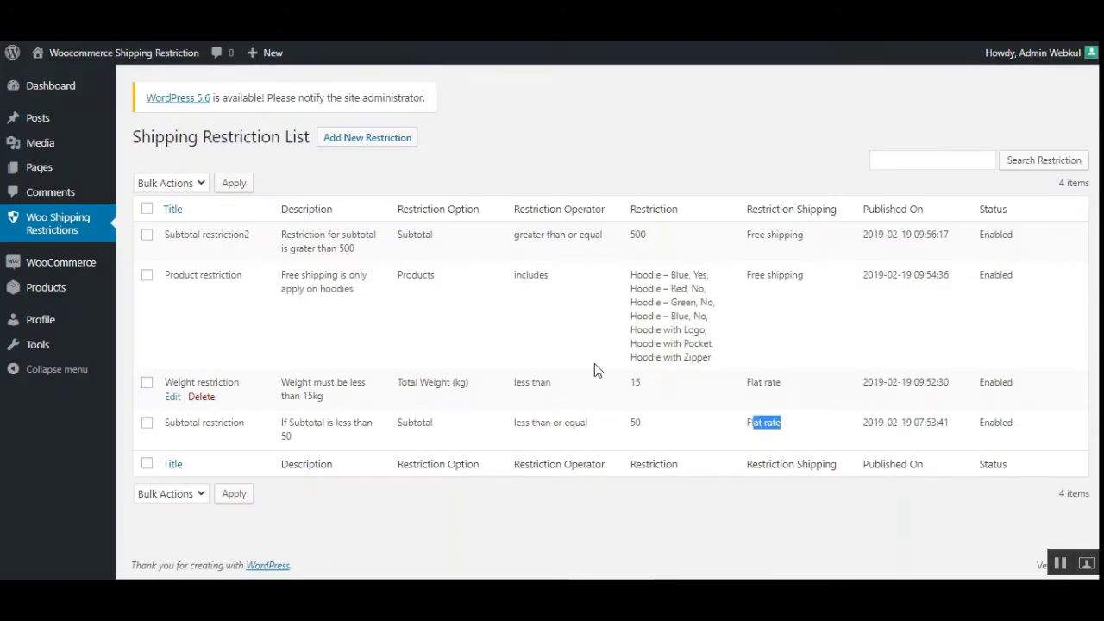
left_click(599, 510)
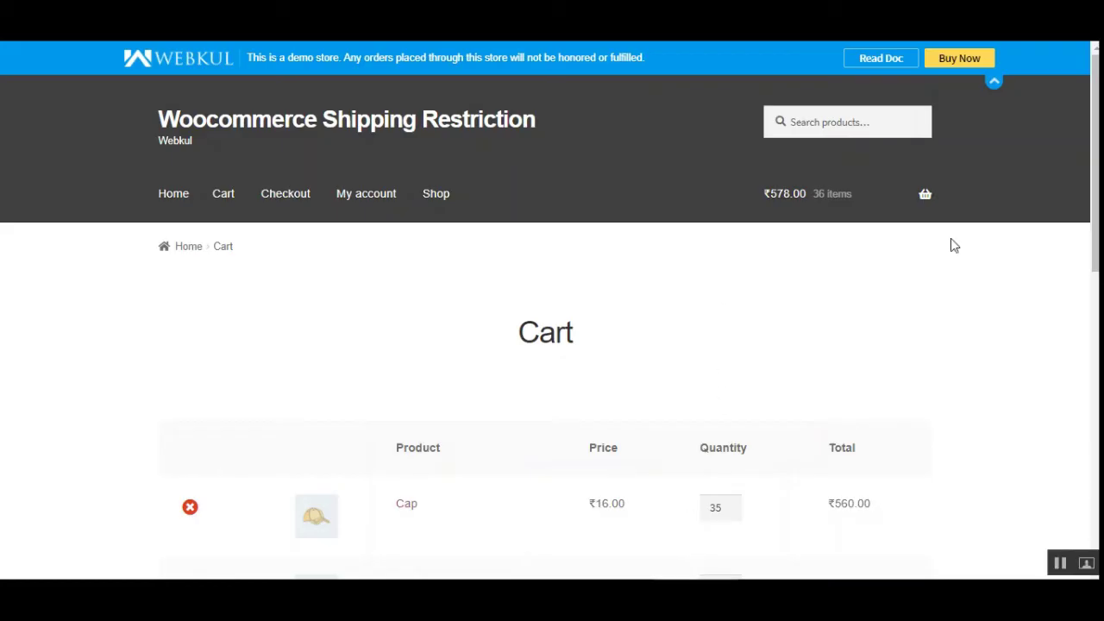
Highlight the ₹578.00 cart subtotal, then clear the highlight.
left_click_drag(1093, 185, 1094, 285)
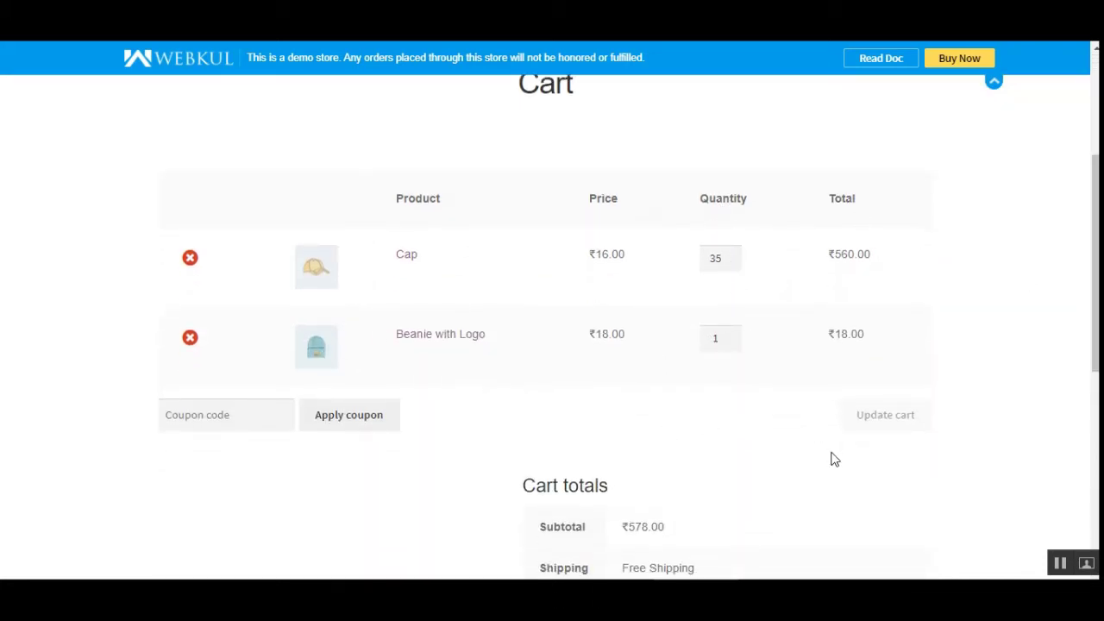
scroll(1095, 259, "down", 3)
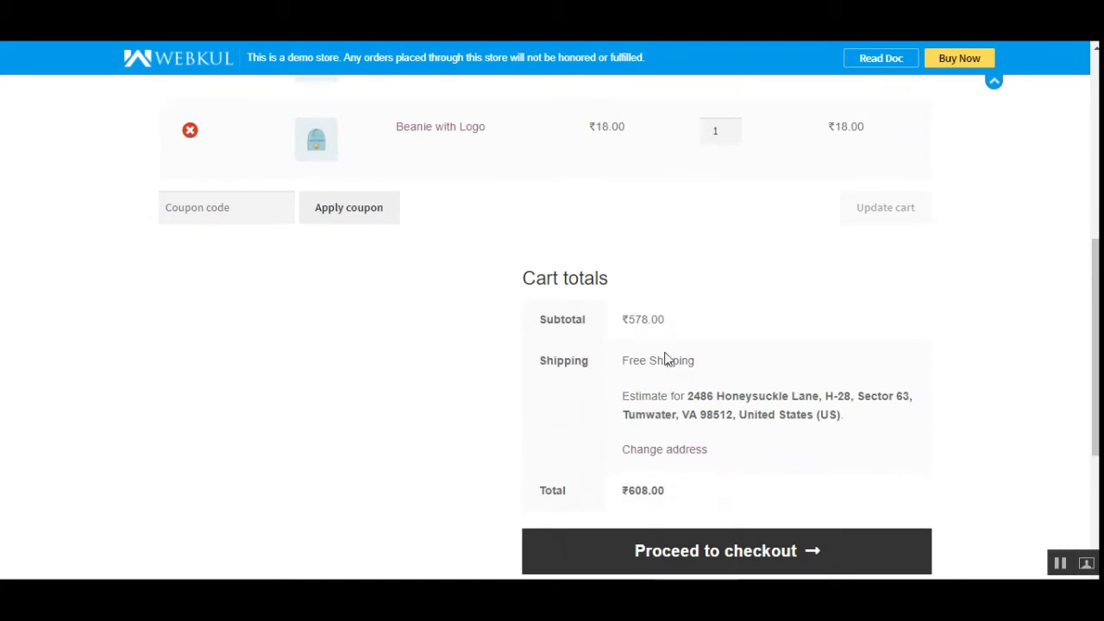
left_click_drag(625, 319, 664, 320)
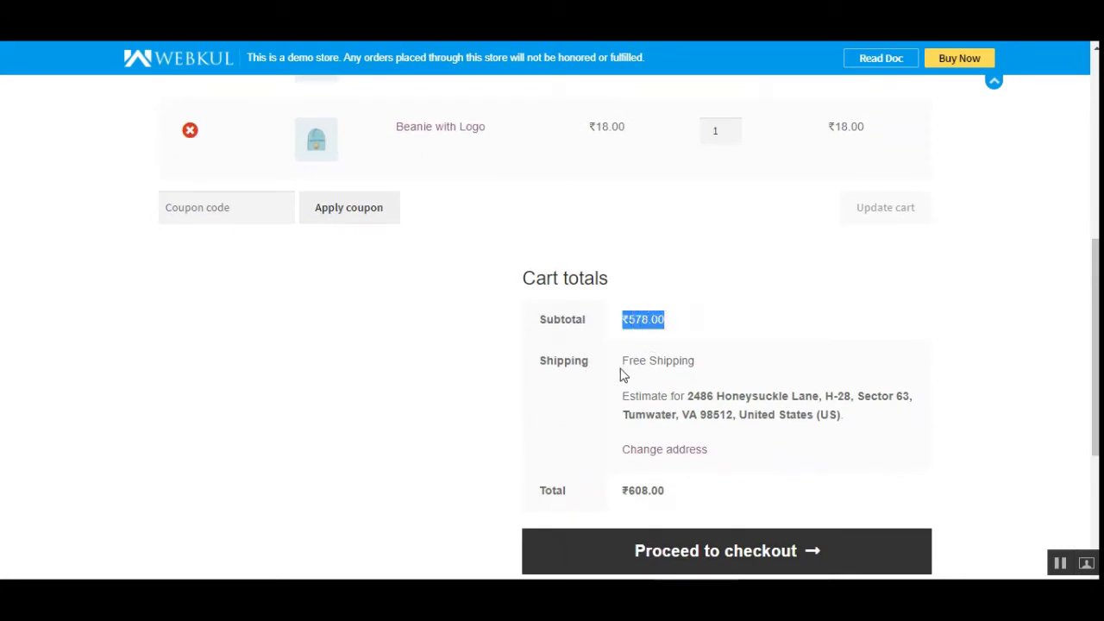
left_click(722, 364)
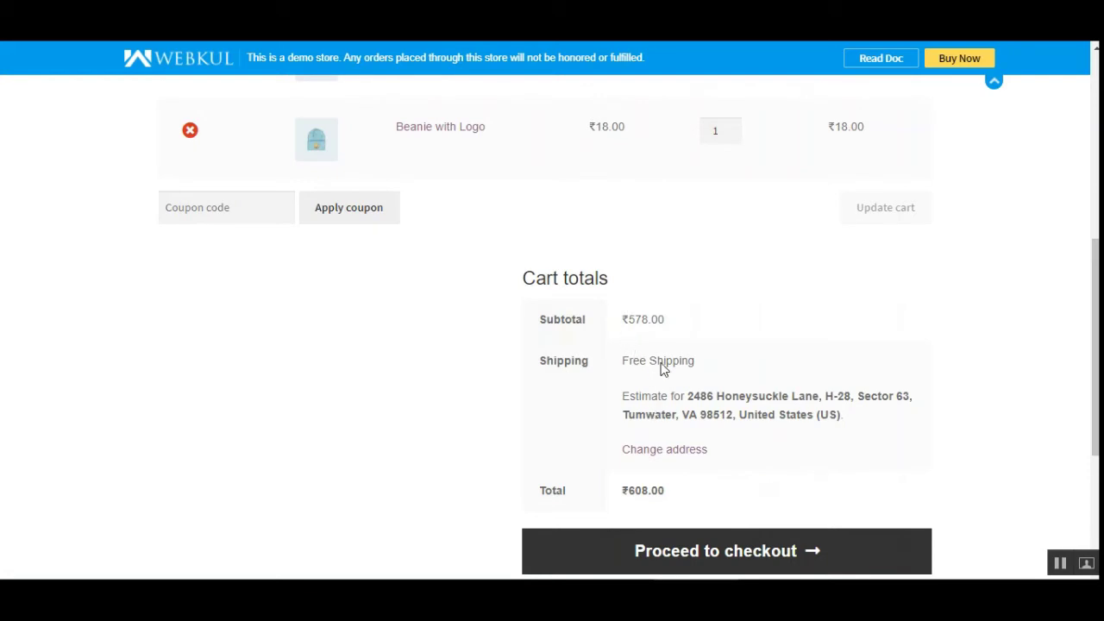
Review the ₹608.00 Free Shipping total, then switch to the admin Shipping Restriction List.
scroll(611, 399, "up", 3)
scroll(604, 374, "down", 5)
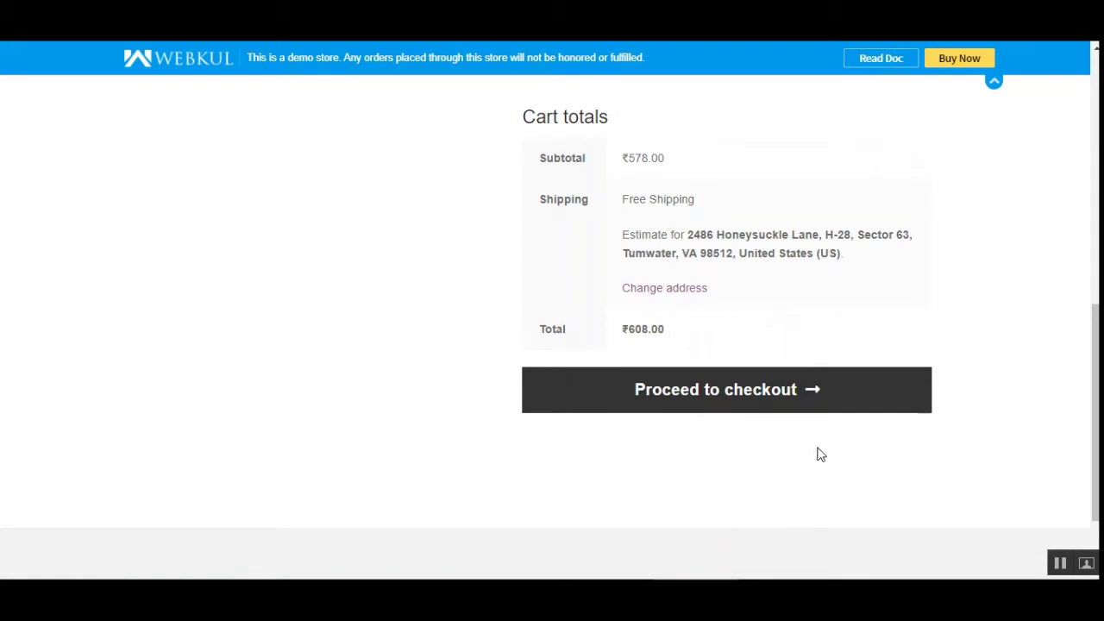
scroll(712, 395, "up", 2)
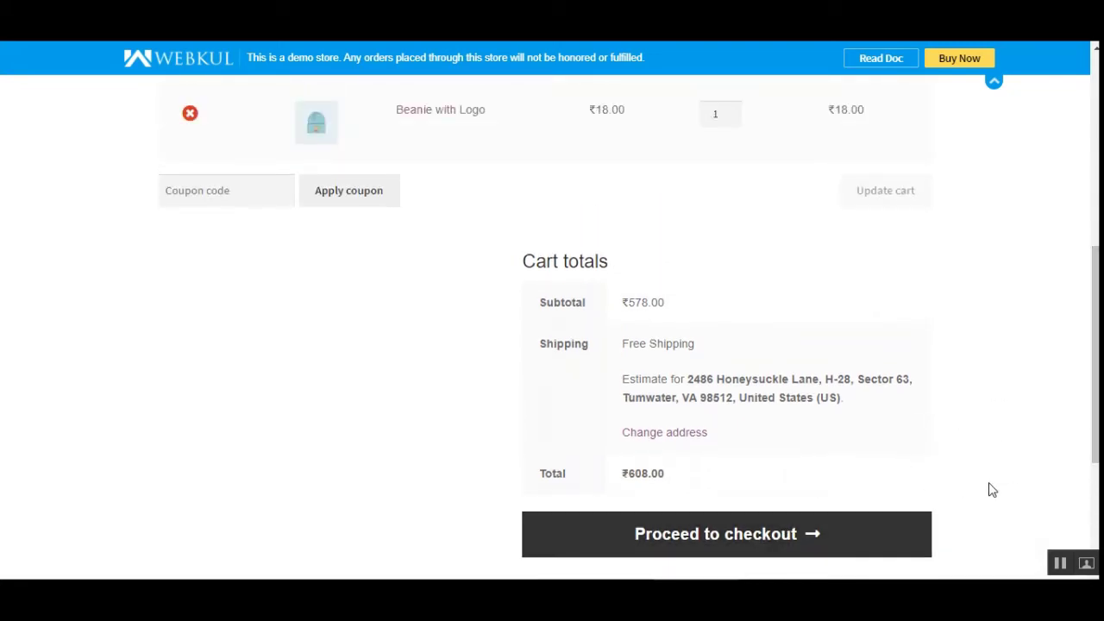
scroll(997, 439, "up", 2)
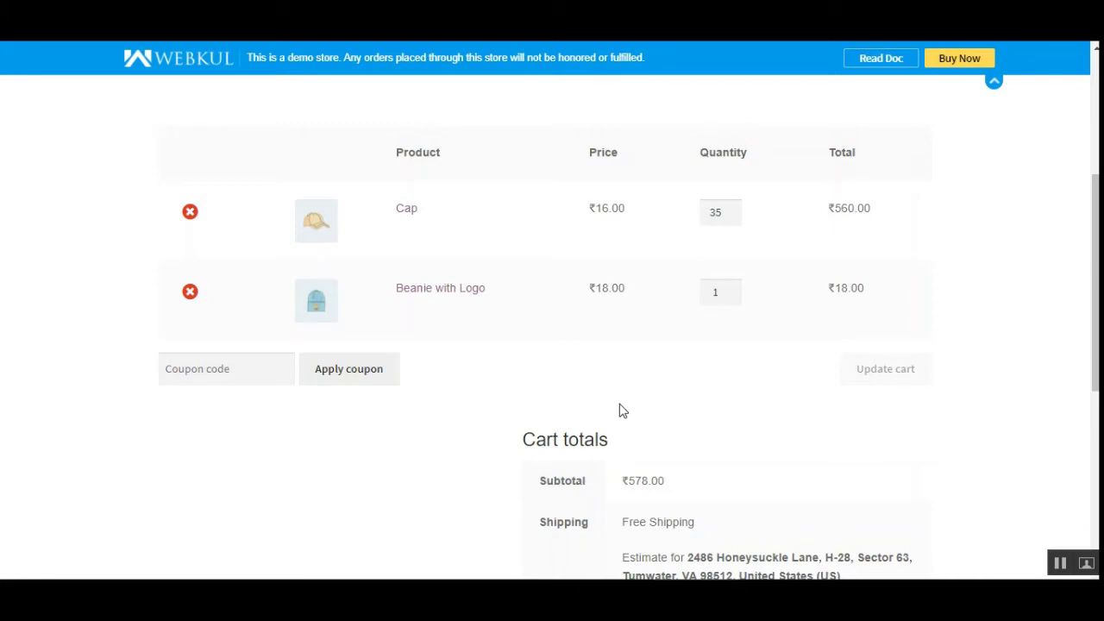
scroll(624, 409, "down", 2)
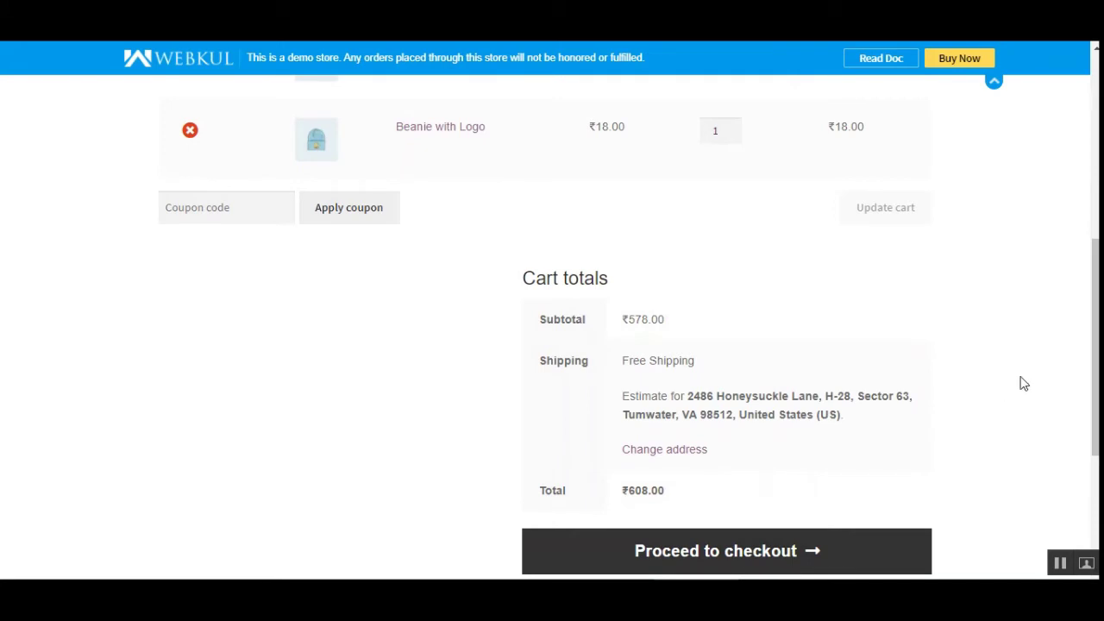
mouse_move(1096, 350)
left_mouse_down()
mouse_move(1096, 401)
mouse_move(1096, 362)
left_mouse_up()
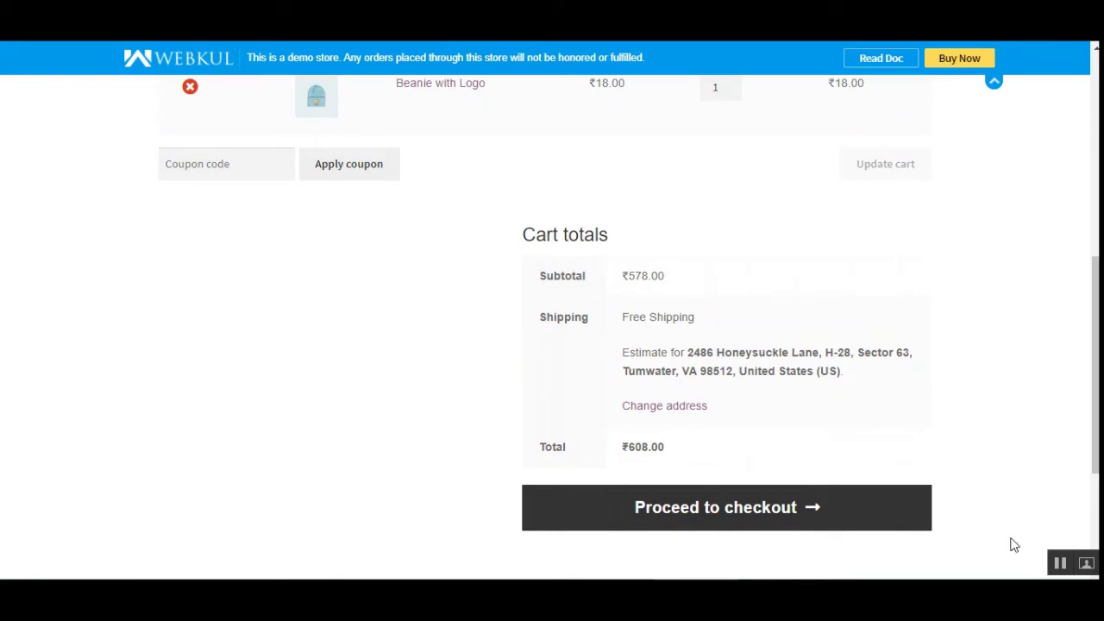
left_click(1060, 564)
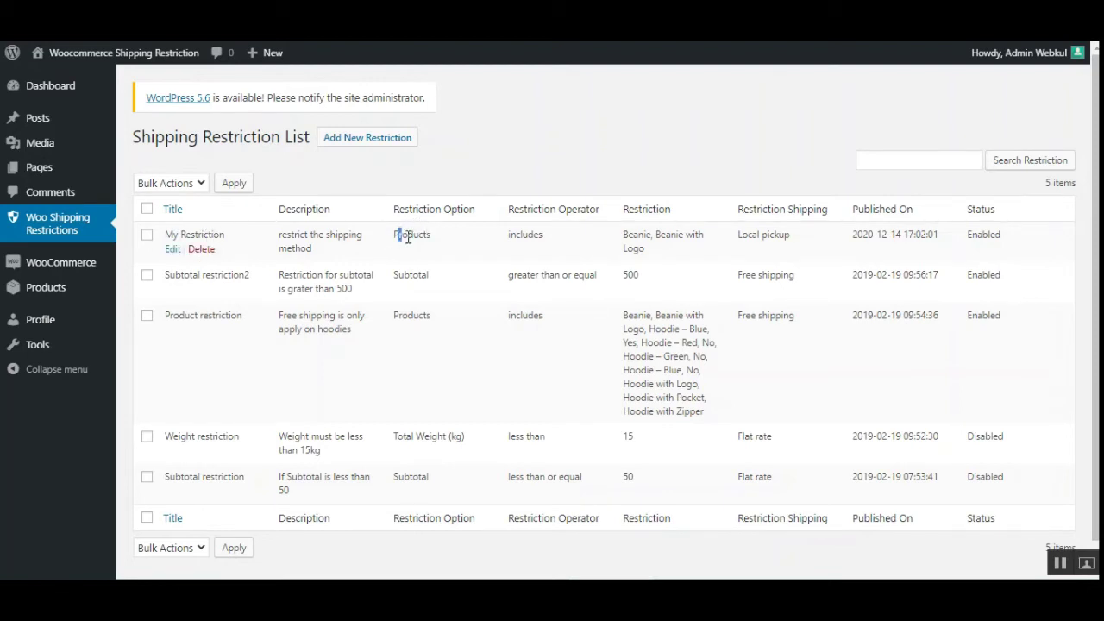
Highlight My Restriction's Products option, includes operator and Local pickup method.
left_click_drag(407, 238, 422, 236)
left_click_drag(520, 235, 537, 237)
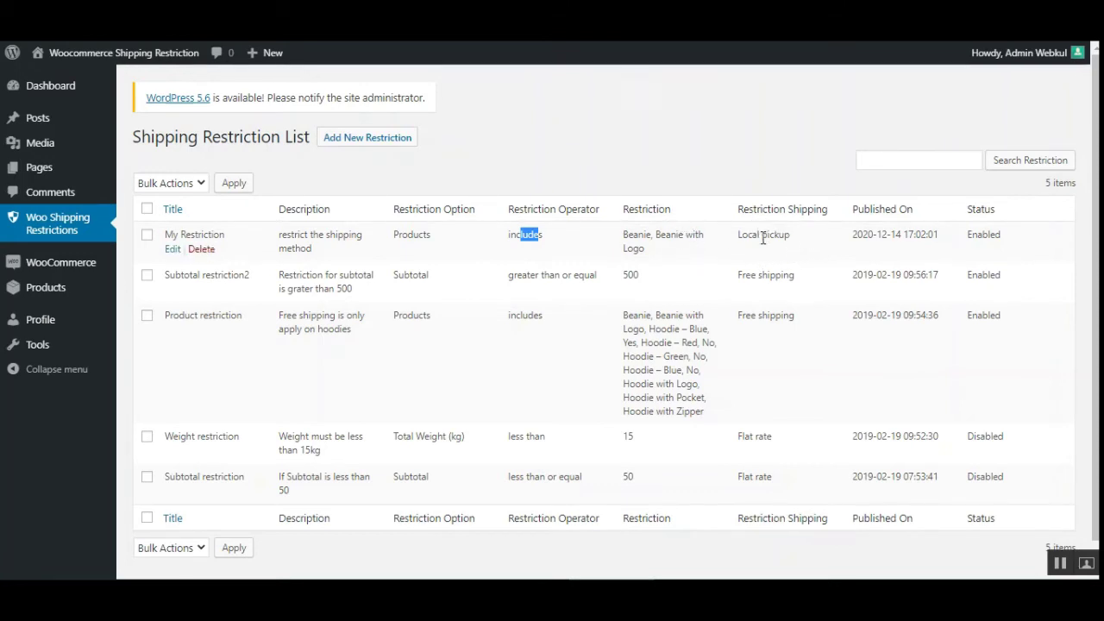
left_click_drag(751, 235, 776, 251)
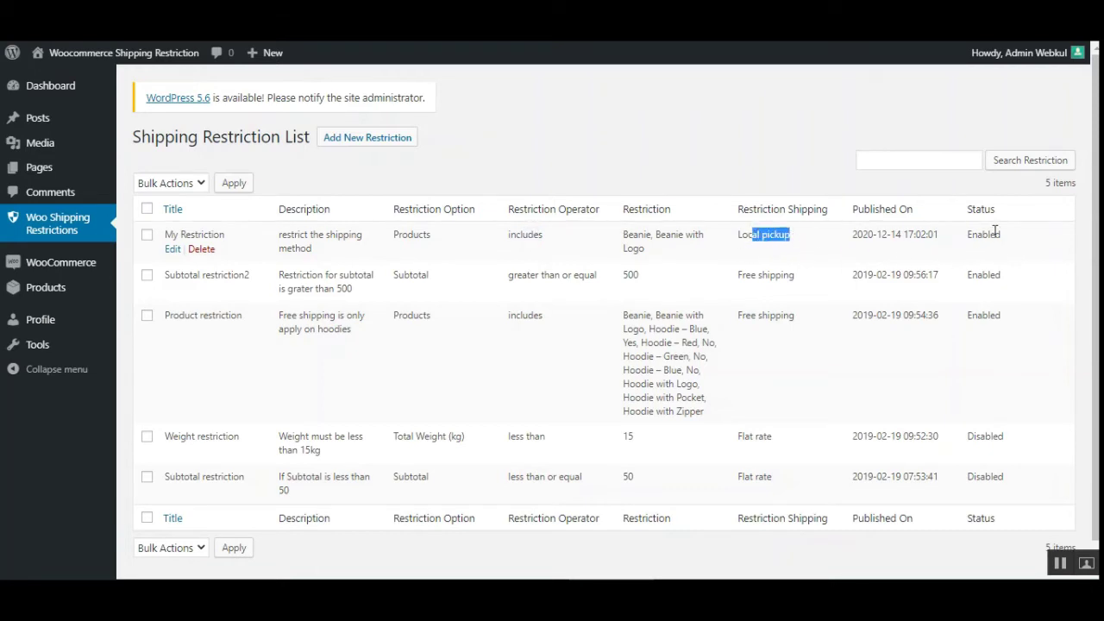
left_click(801, 243)
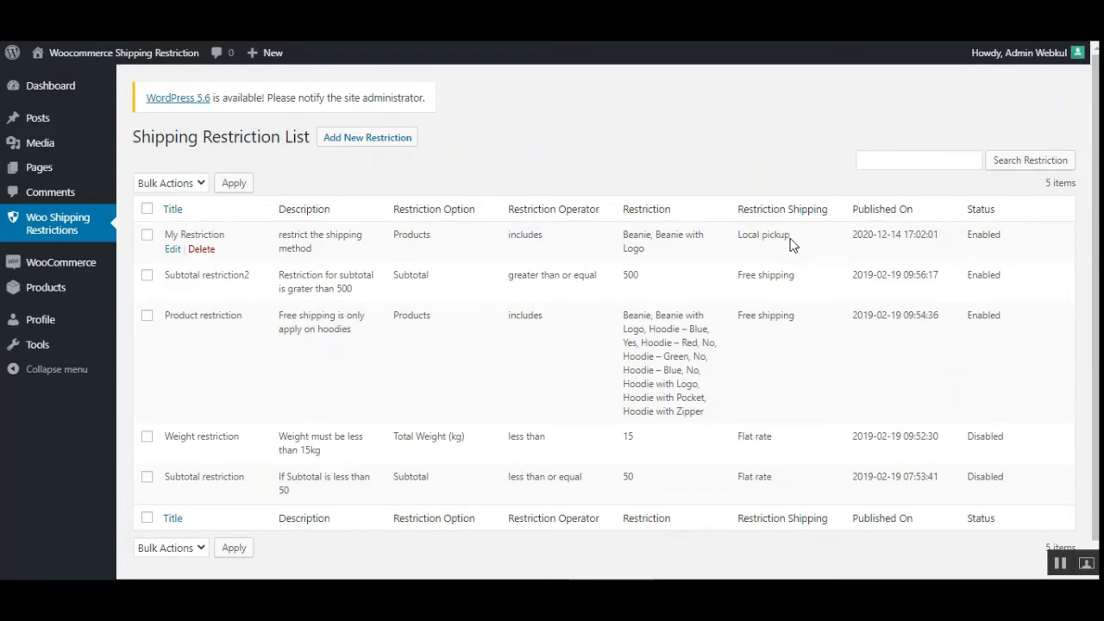
Bulk-disable the Subtotal restriction2 and Product restriction rules.
left_click(146, 209)
left_click(147, 235)
left_click(242, 184)
left_click(146, 275)
left_click(146, 316)
left_click(170, 183)
left_click(155, 227)
left_click(231, 184)
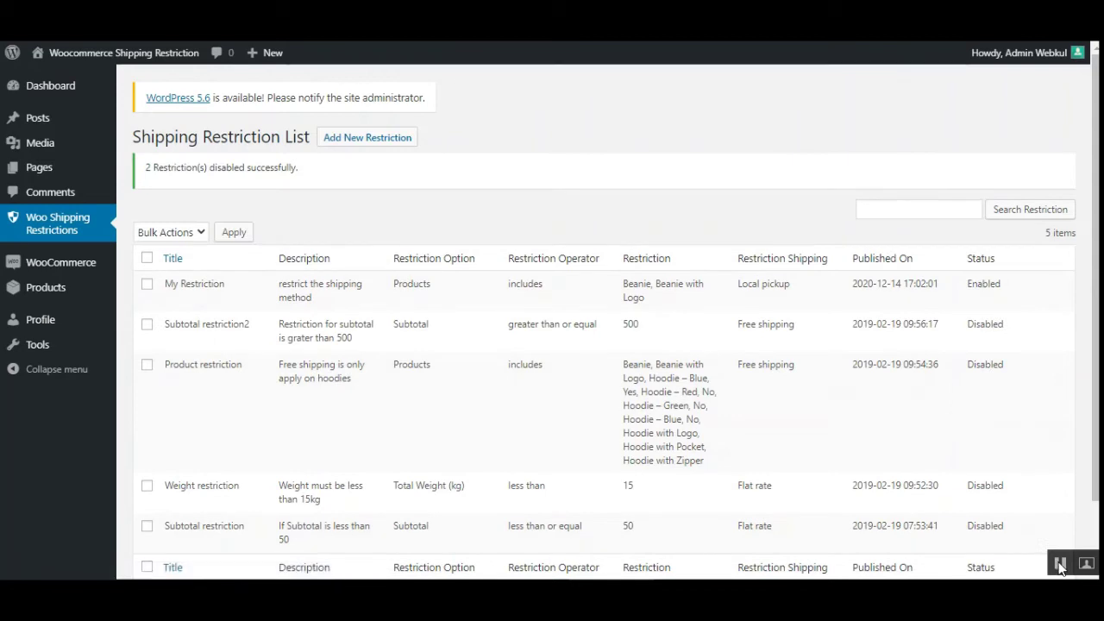
scroll(1029, 258, "down", 1)
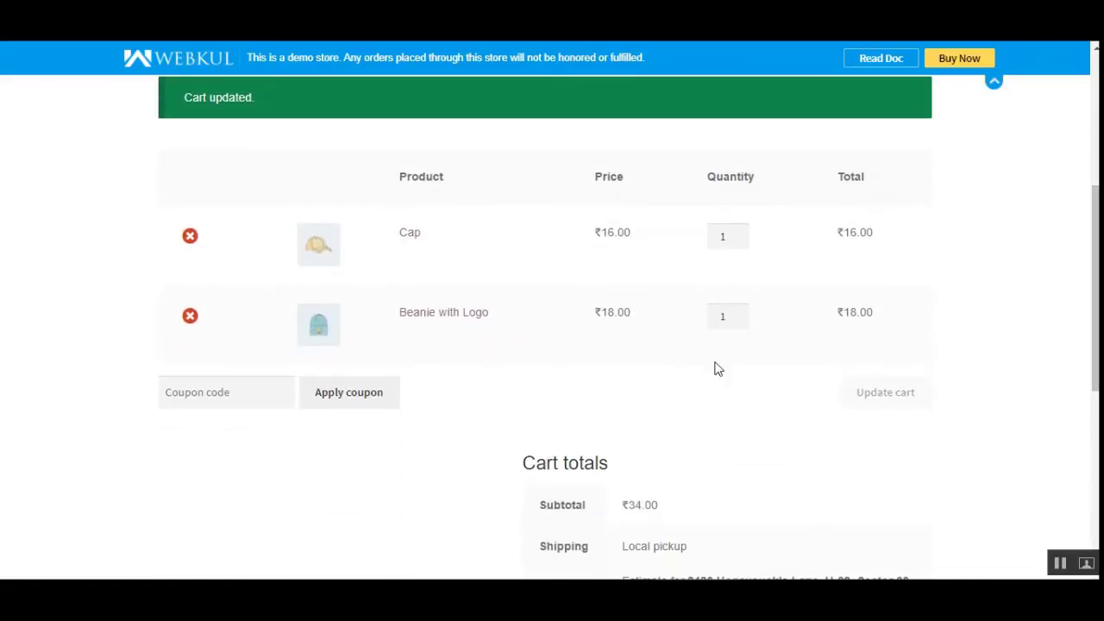
Scroll through Cart totals to confirm only Local pickup is offered, totalling ₹64.00.
scroll(518, 309, "down", 3)
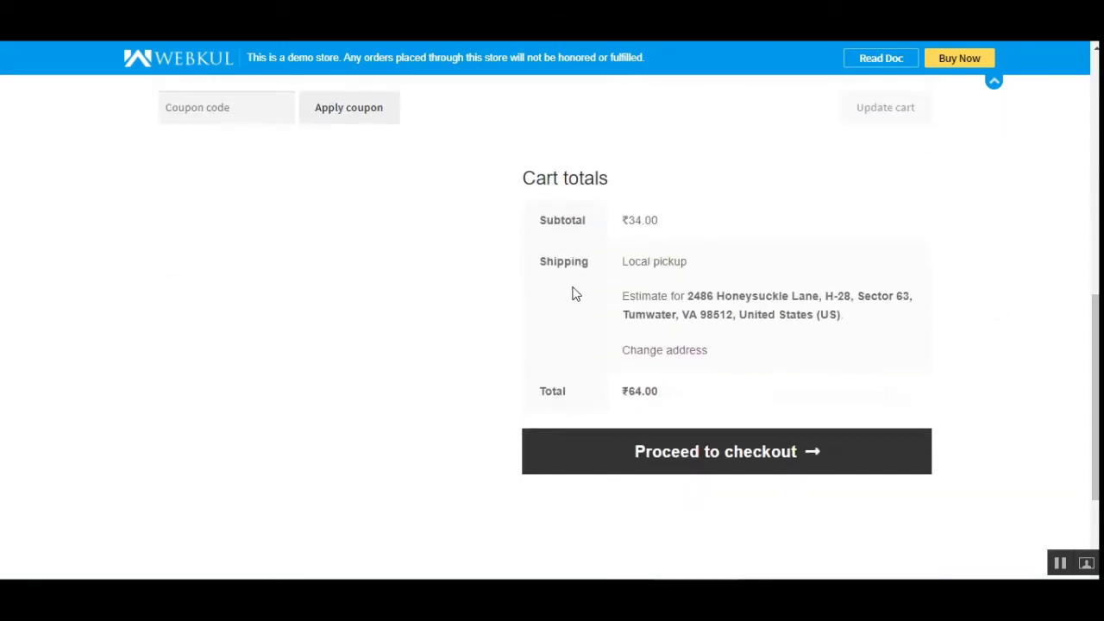
scroll(568, 292, "up", 2)
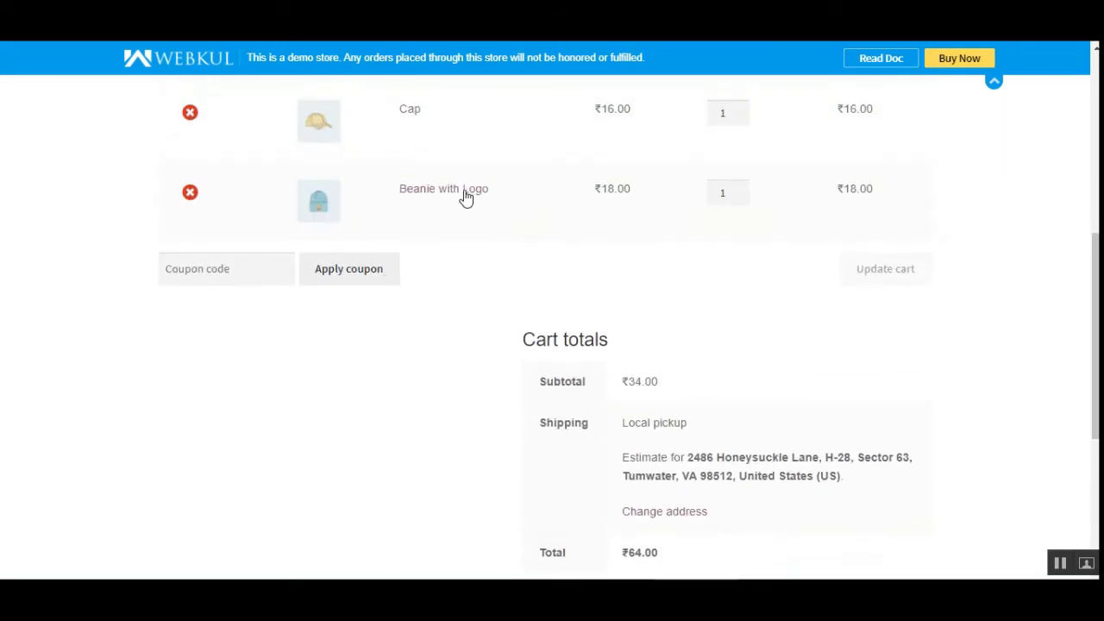
scroll(426, 404, "down", 2)
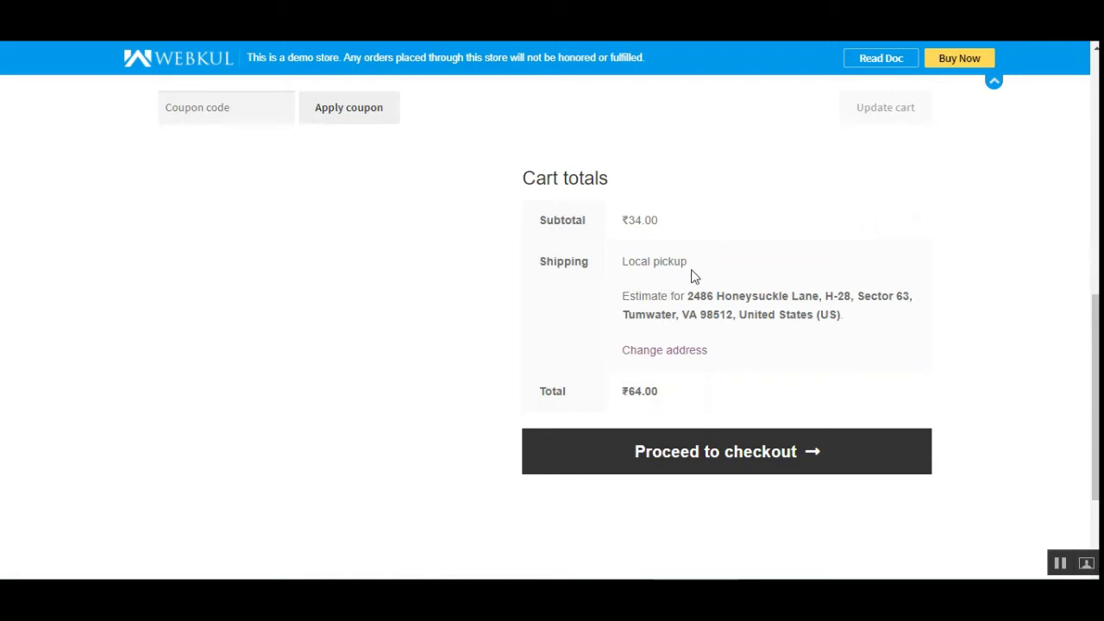
scroll(398, 396, "up", 2)
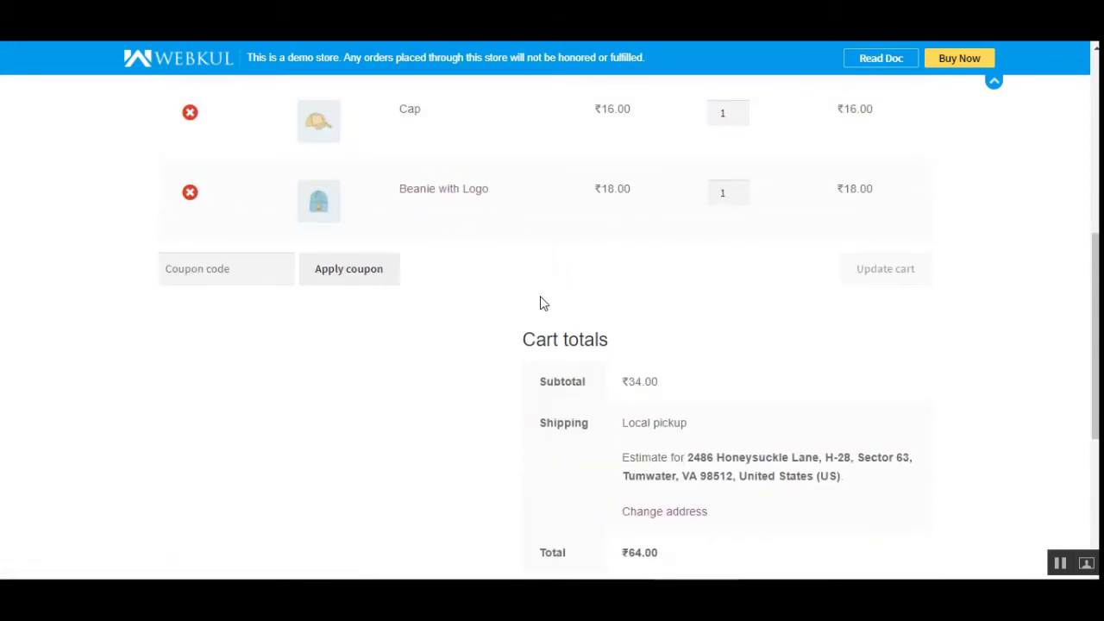
scroll(545, 302, "down", 2)
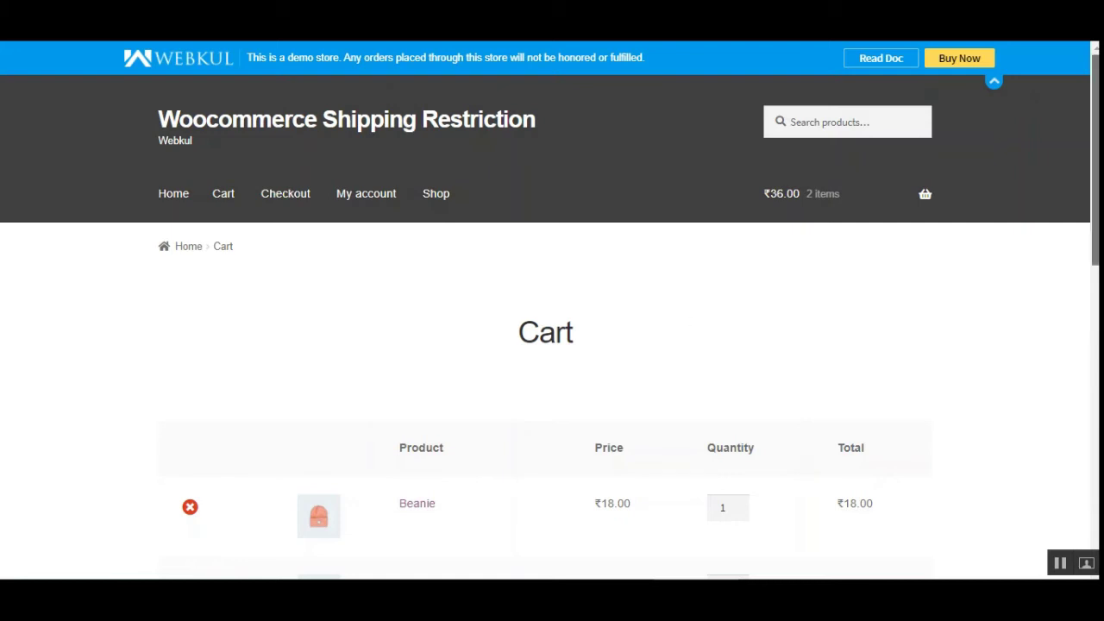
Scroll the cart and highlight a value in Cart totals, then clear the highlight.
left_click_drag(1096, 157, 1097, 192)
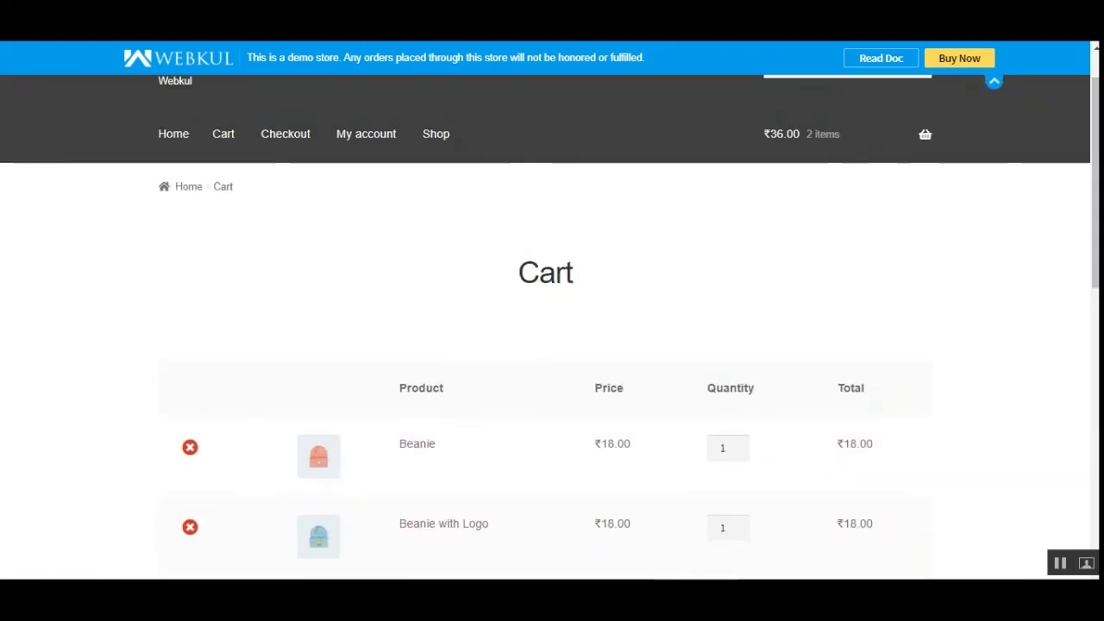
scroll(550, 327, "down", 1)
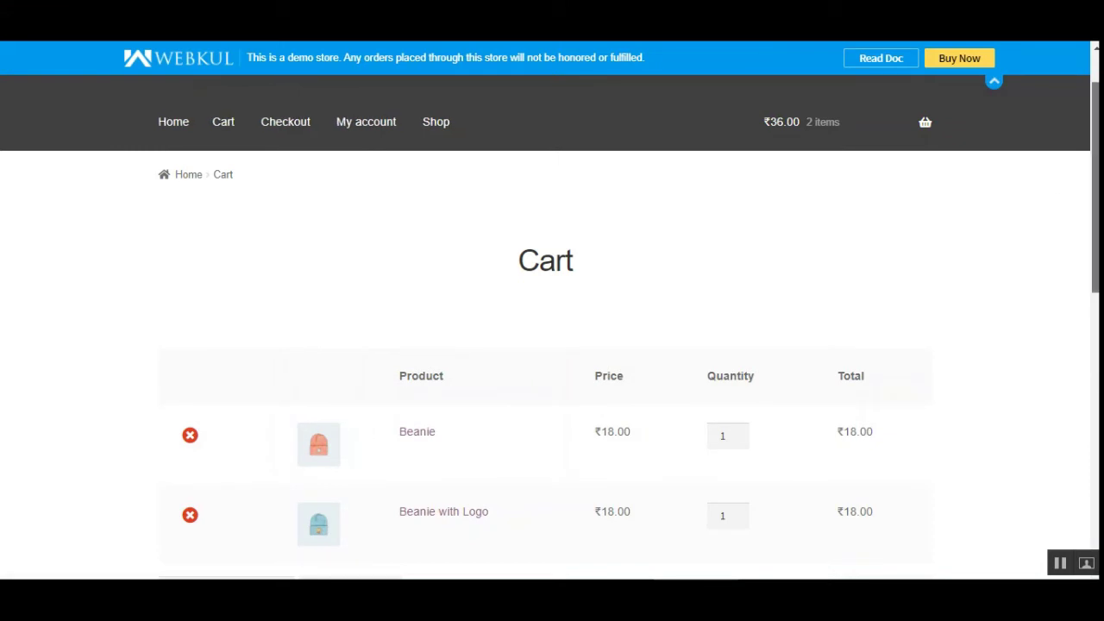
scroll(745, 360, "down", 5)
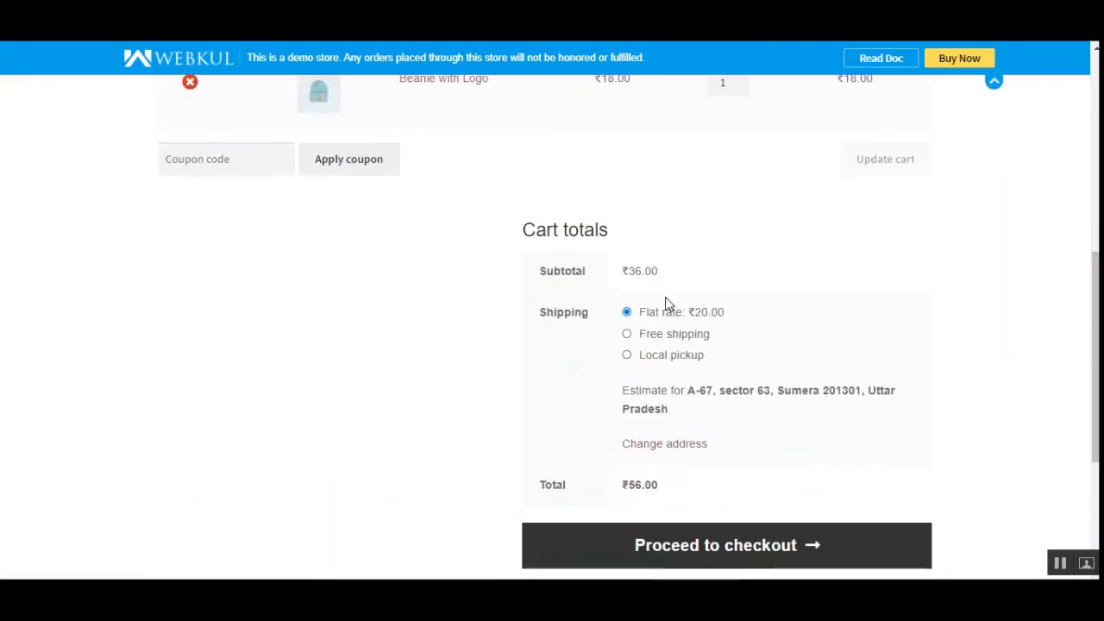
scroll(695, 417, "up", 2)
scroll(695, 419, "down", 1)
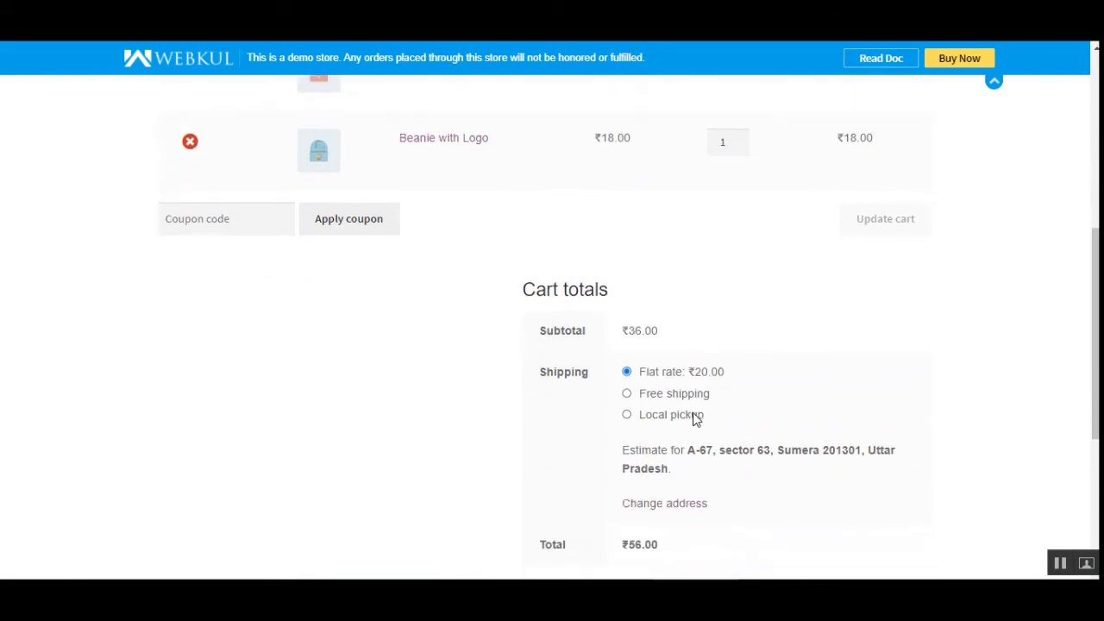
scroll(695, 420, "down", 1)
left_click_drag(546, 313, 592, 319)
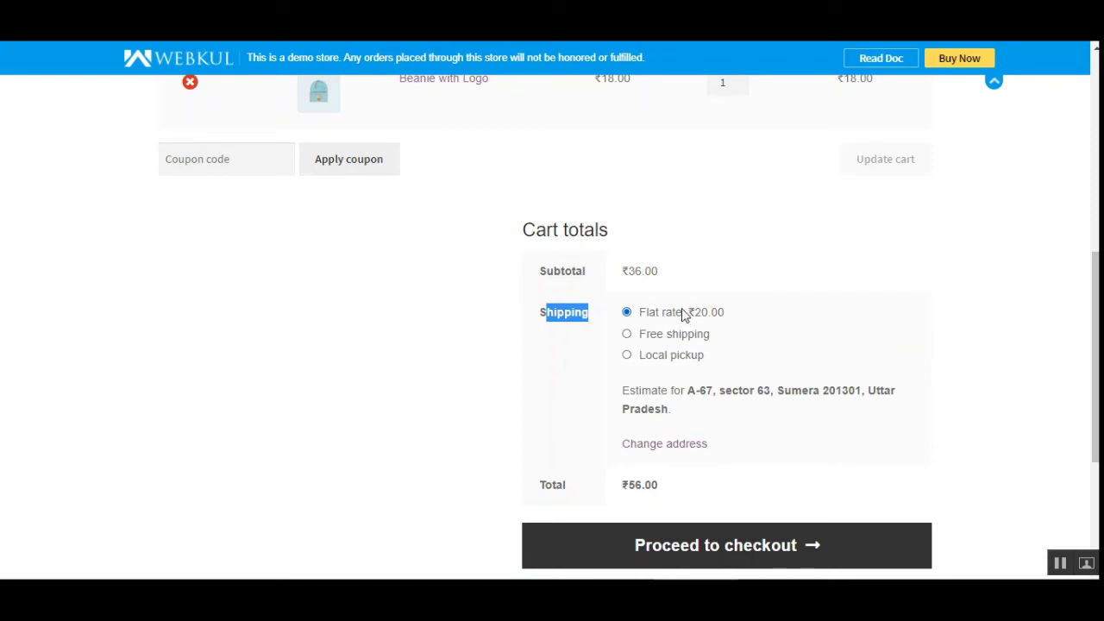
left_click(532, 388)
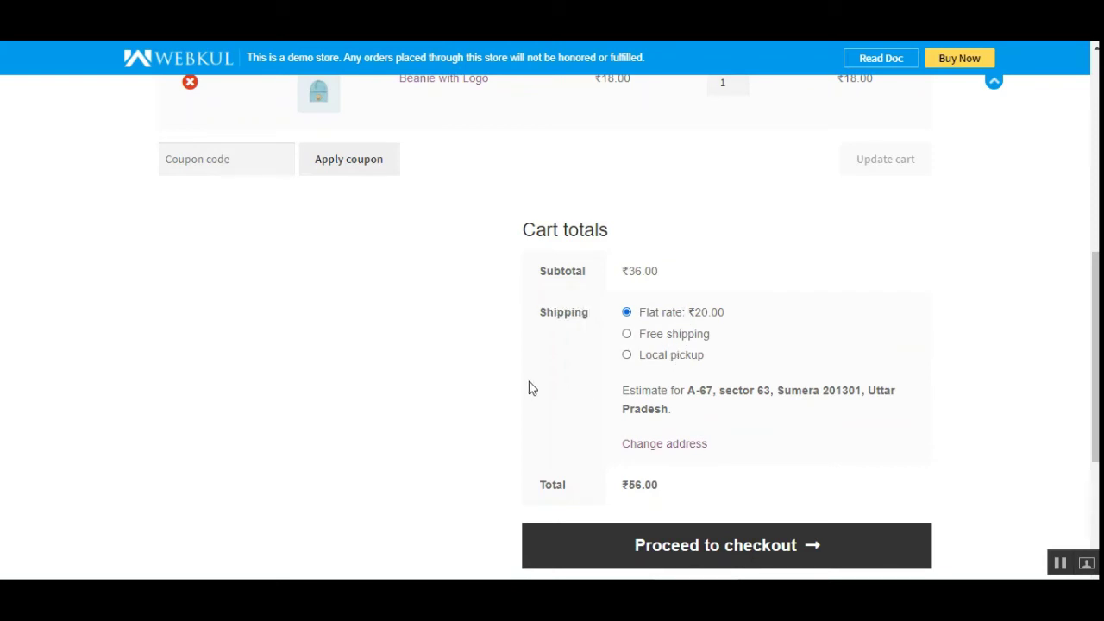
Choose Local pickup as the cart's shipping method, bringing the total to ₹36.00.
scroll(531, 388, "up", 4)
scroll(670, 444, "down", 2)
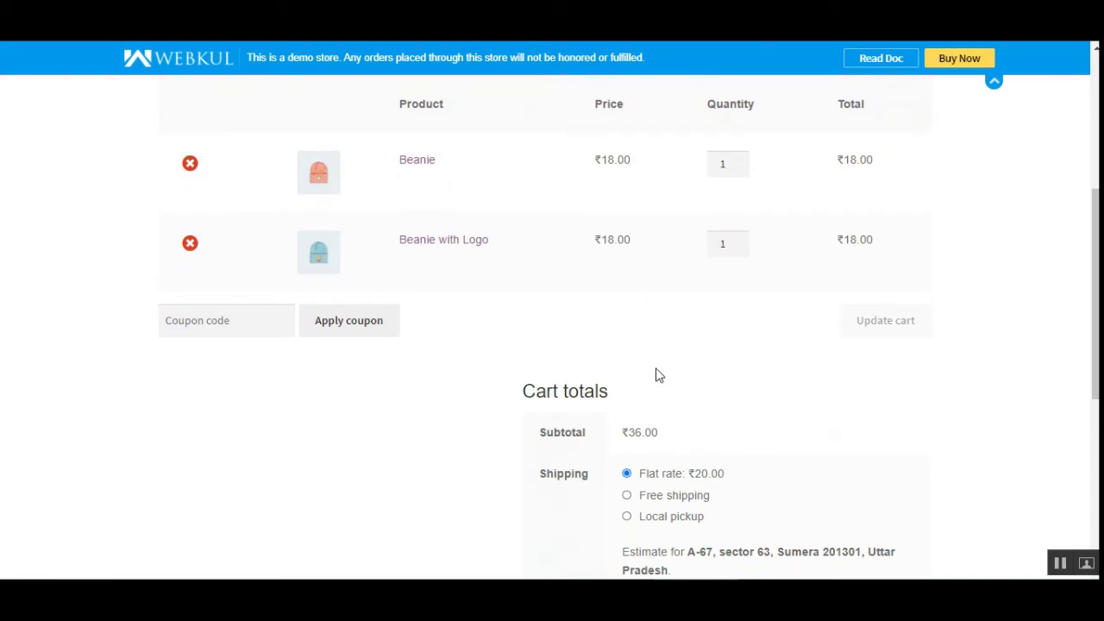
scroll(658, 374, "down", 2)
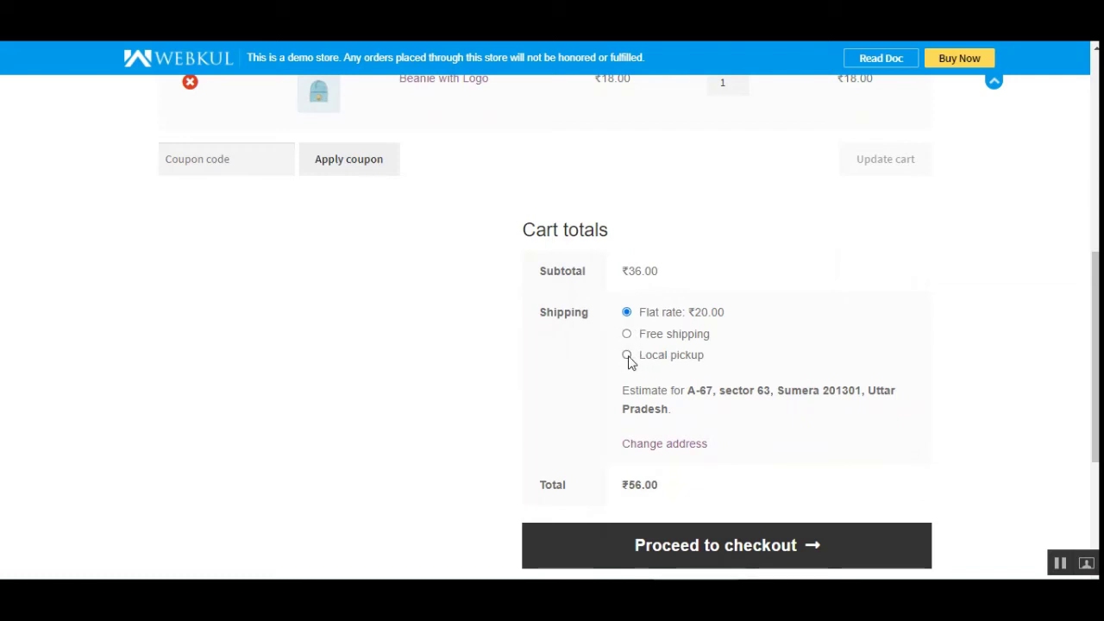
left_click(627, 357)
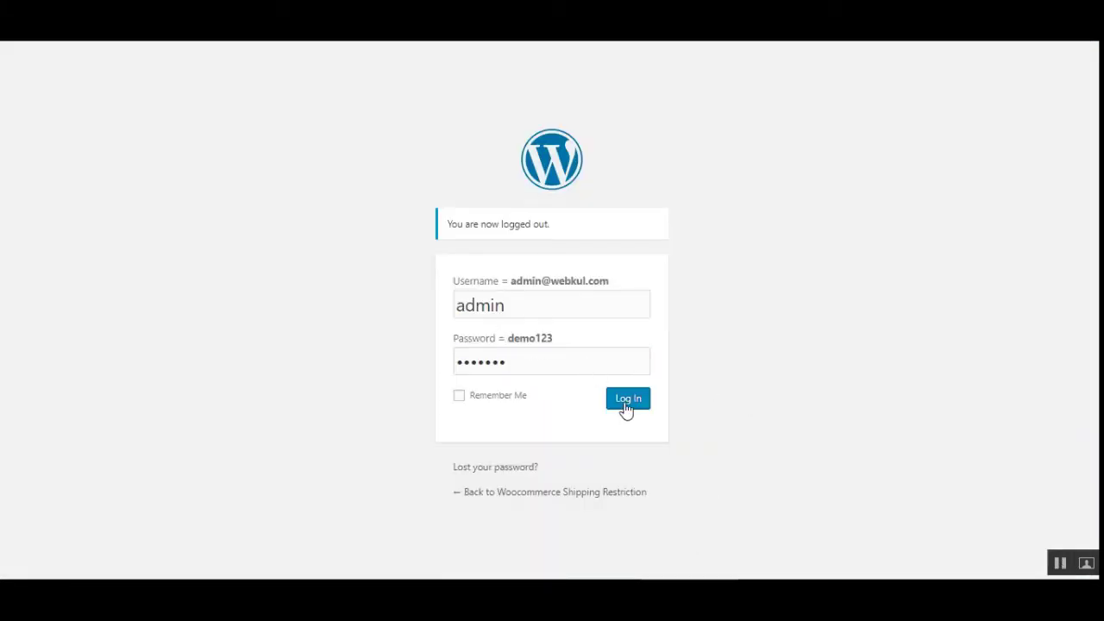
Log in to WordPress admin and open the Woo Shipping Restrictions list.
left_click(613, 395)
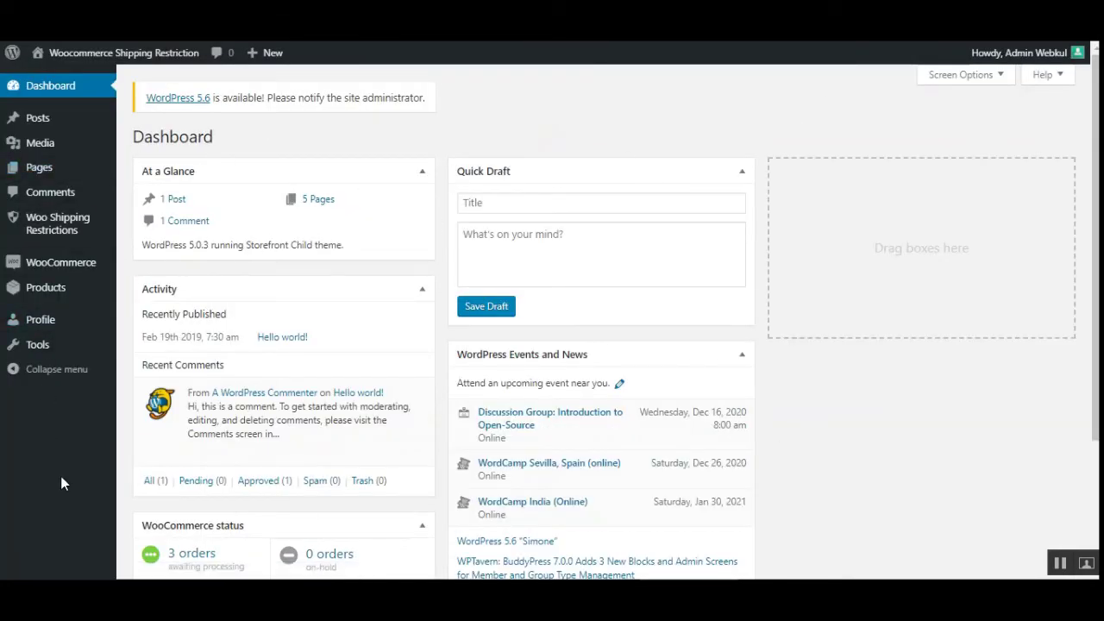
left_click(81, 222)
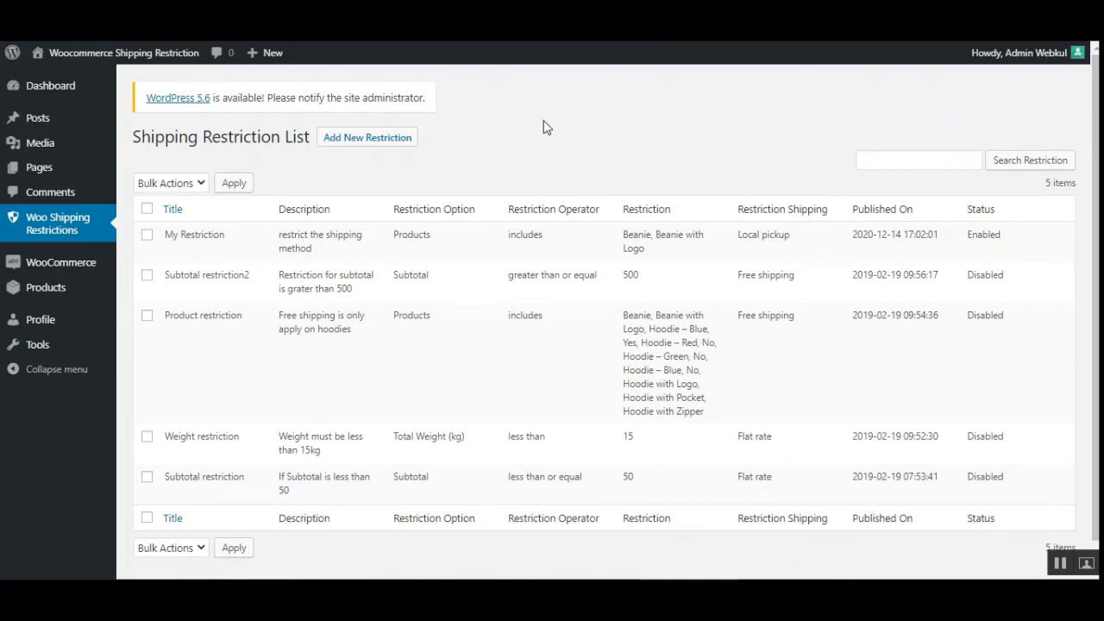
Highlight My Restriction's Products option and the Restriction Operator column heading.
left_click(372, 143)
left_click_drag(413, 237, 420, 235)
left_click_drag(524, 209, 597, 210)
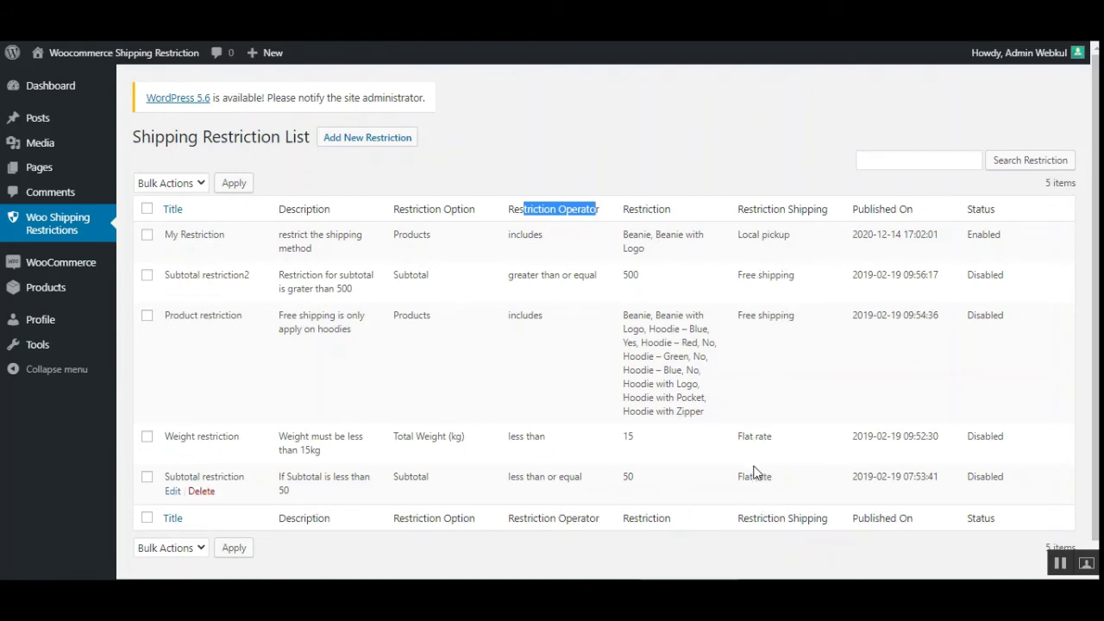
left_click(586, 128)
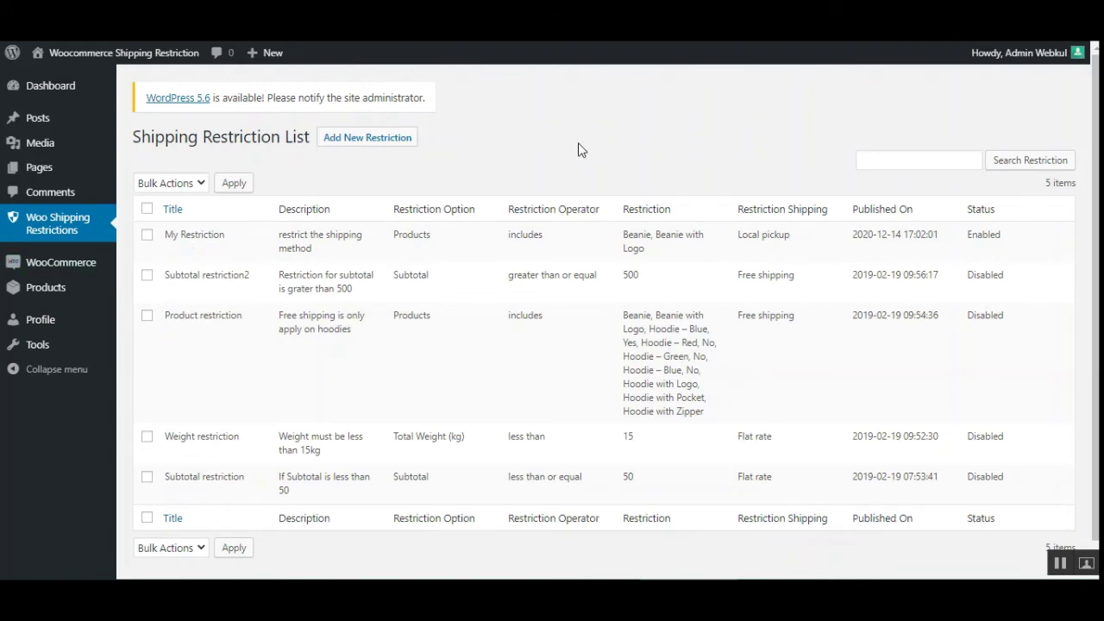
Select all restrictions, set Bulk Actions to Disable, and open a blank Add Restriction form.
left_click(197, 186)
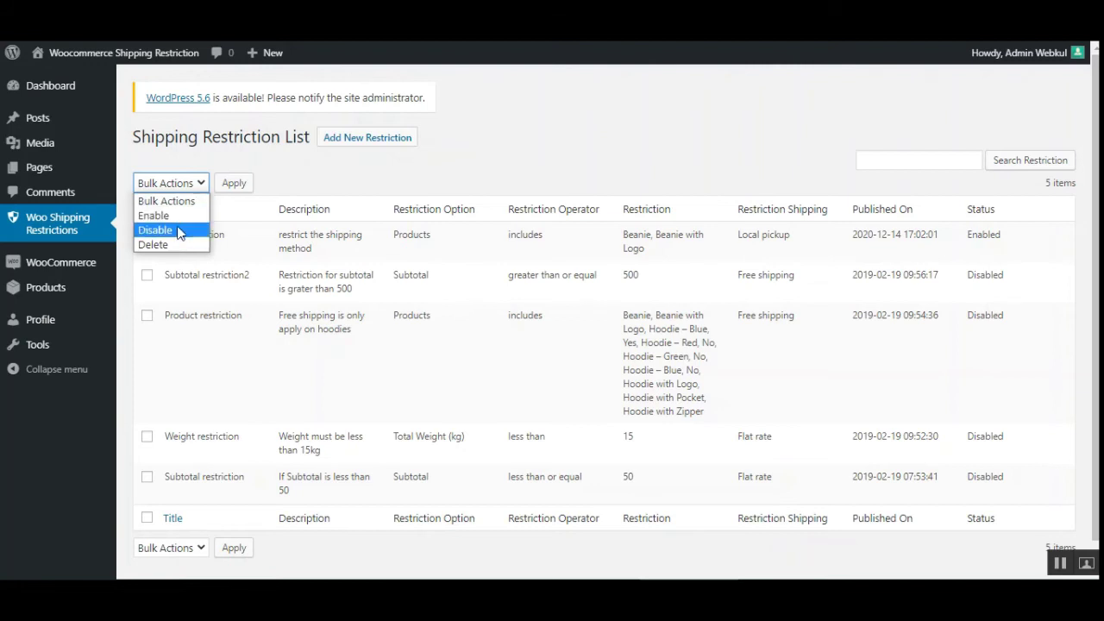
left_click(328, 181)
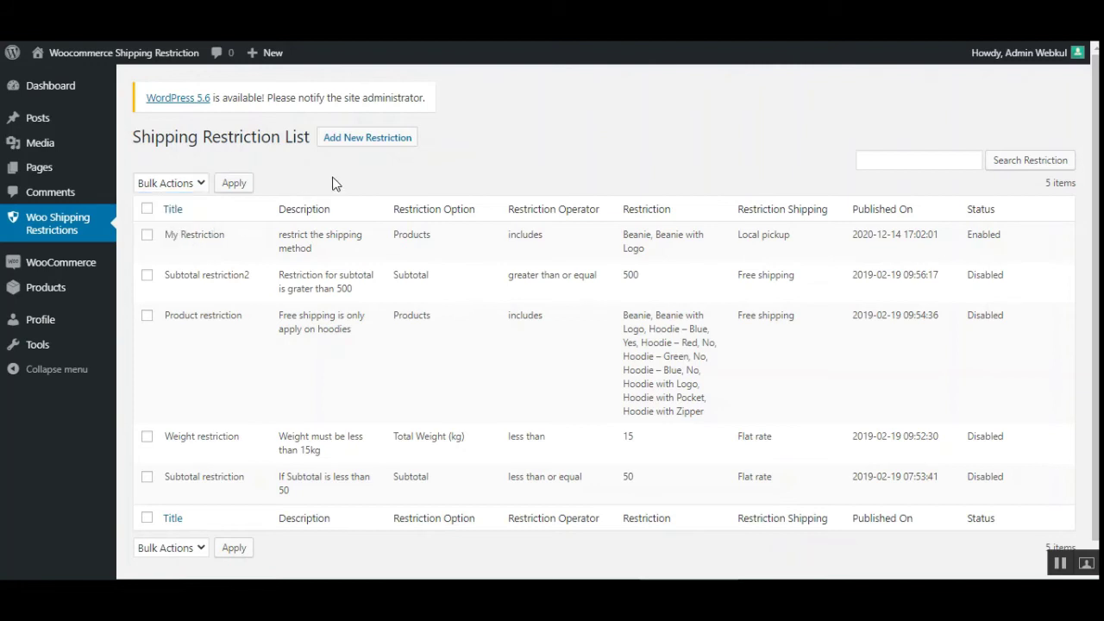
left_click(146, 208)
left_click(184, 186)
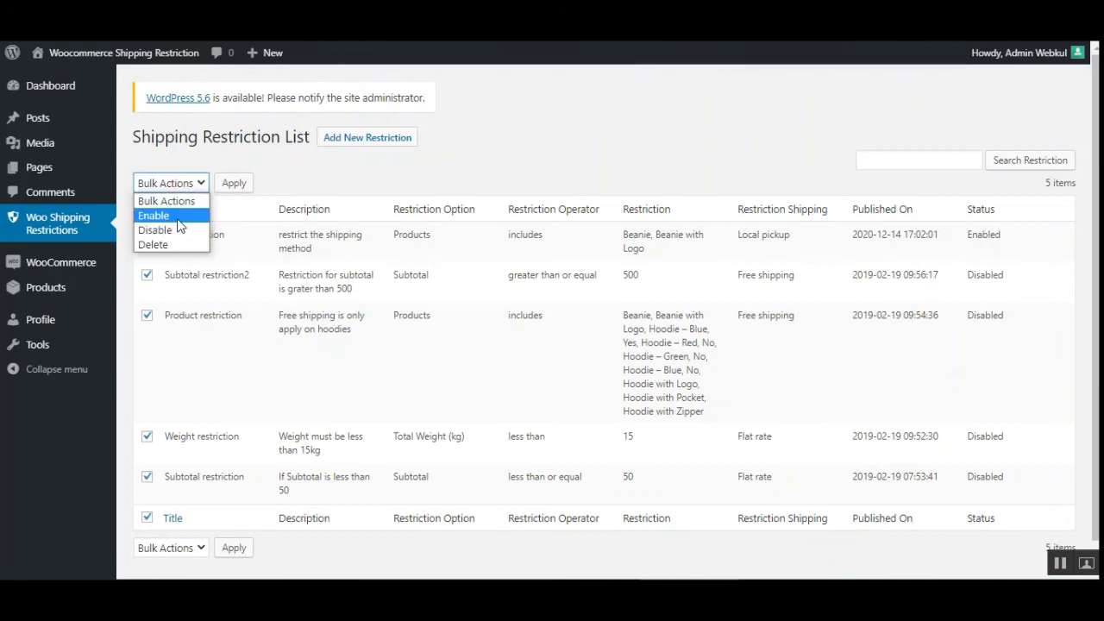
left_click(296, 172)
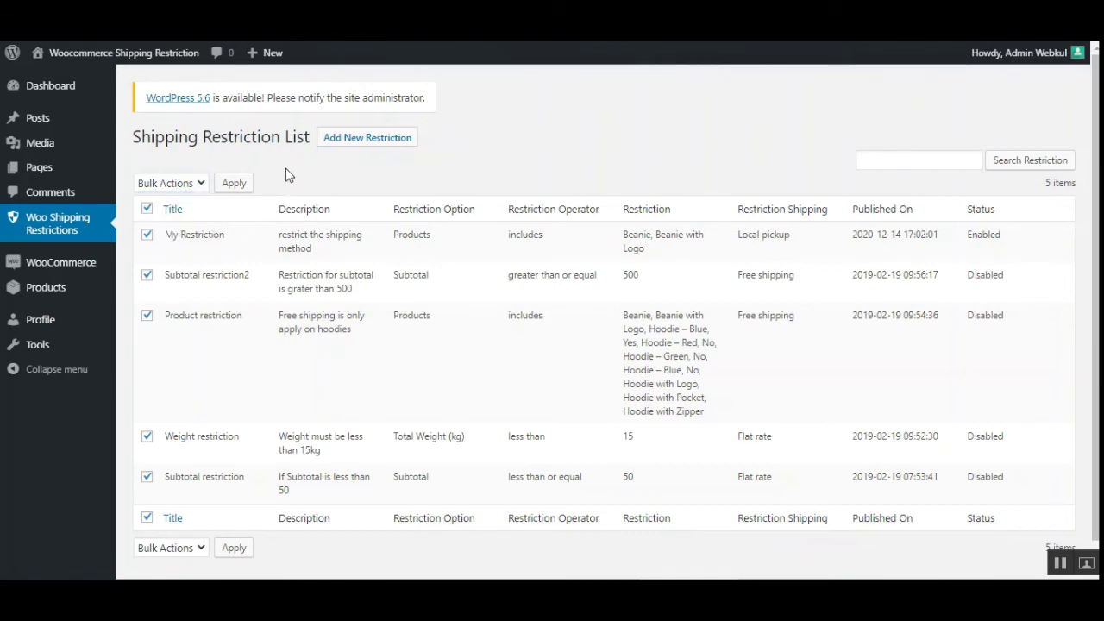
left_click(157, 184)
left_click(169, 226)
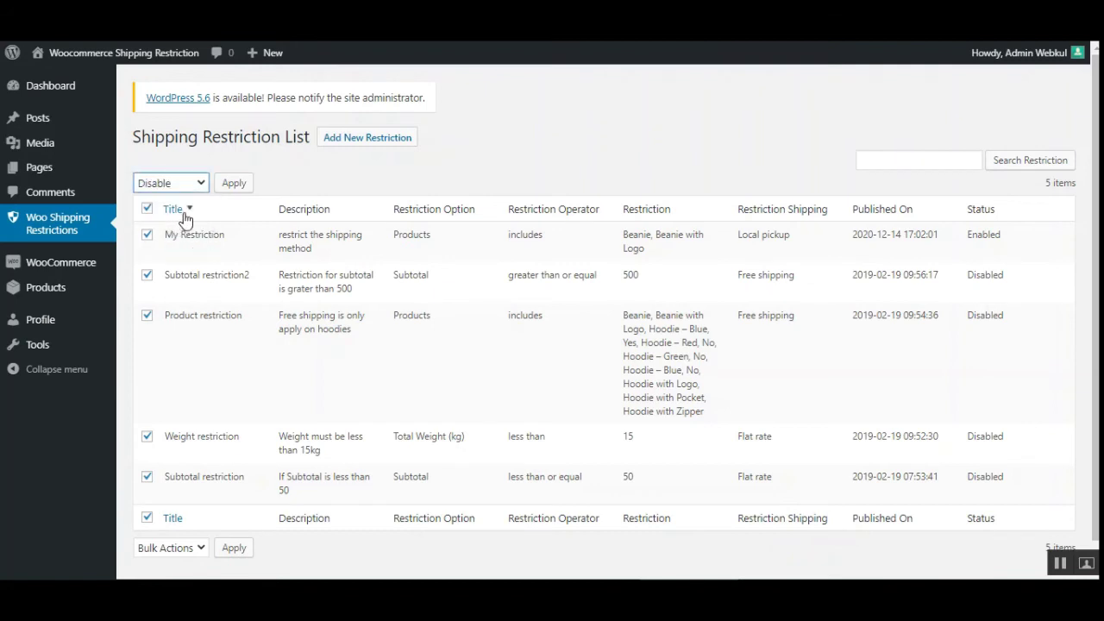
left_click(326, 178)
left_click(383, 152)
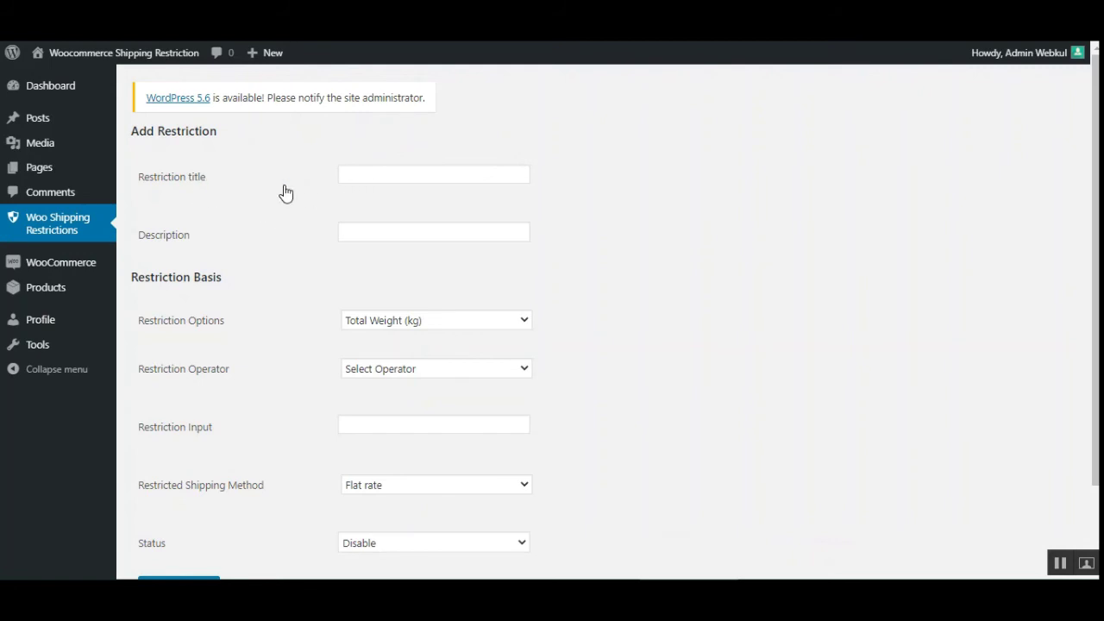
Autofill the title 'My Restriction' and description 'restrict the shipping method'.
left_click(352, 178)
left_click(364, 206)
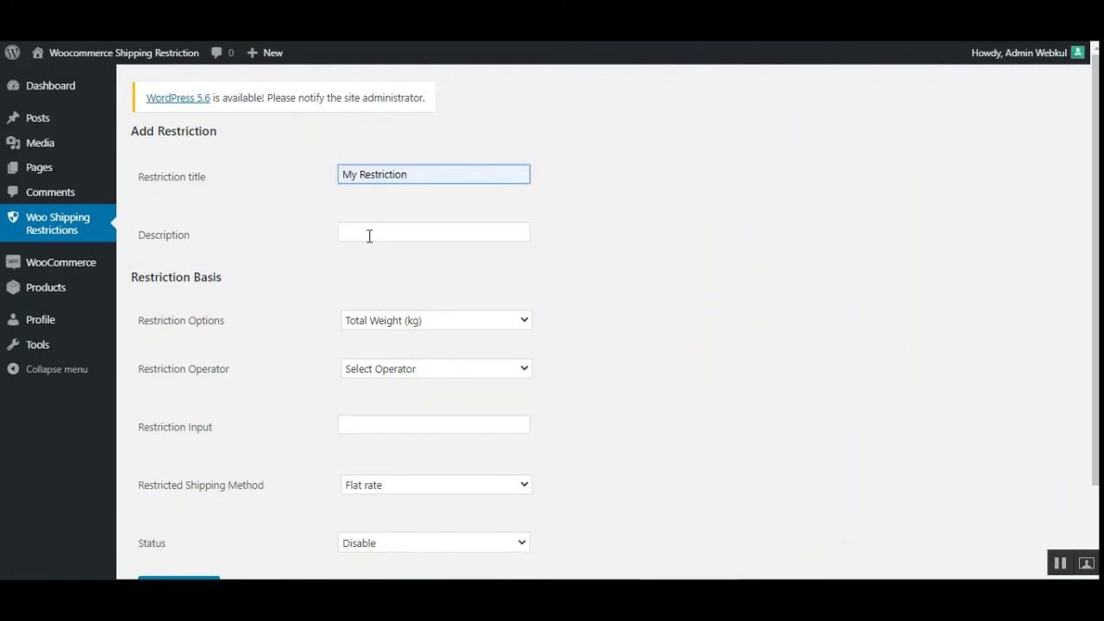
left_click(369, 235)
left_click(368, 260)
scroll(327, 278, "down", 2)
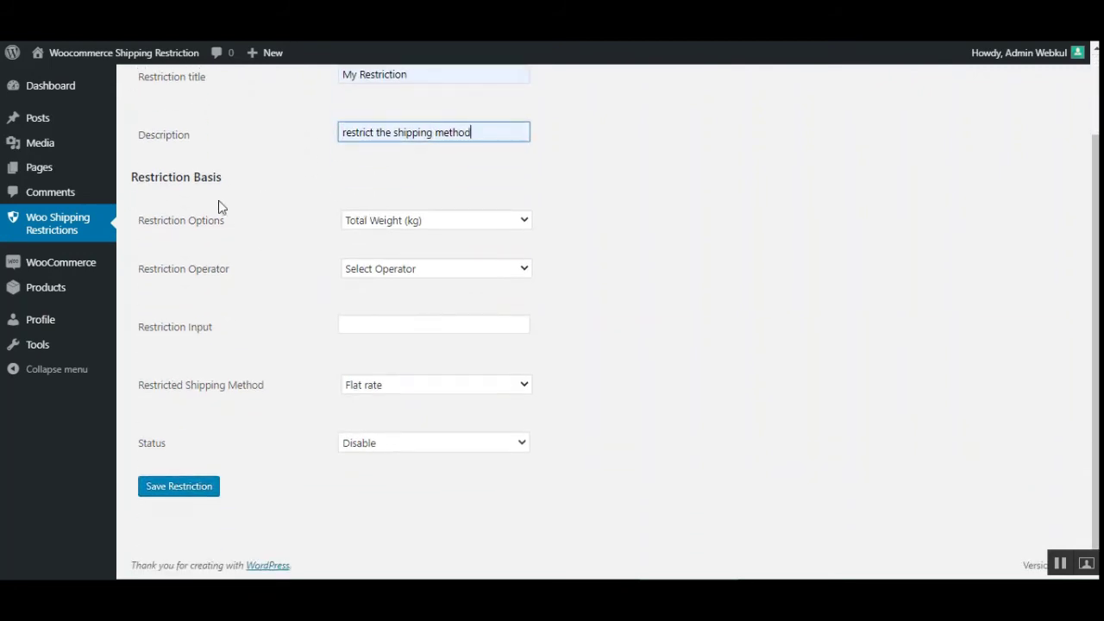
left_click(427, 221)
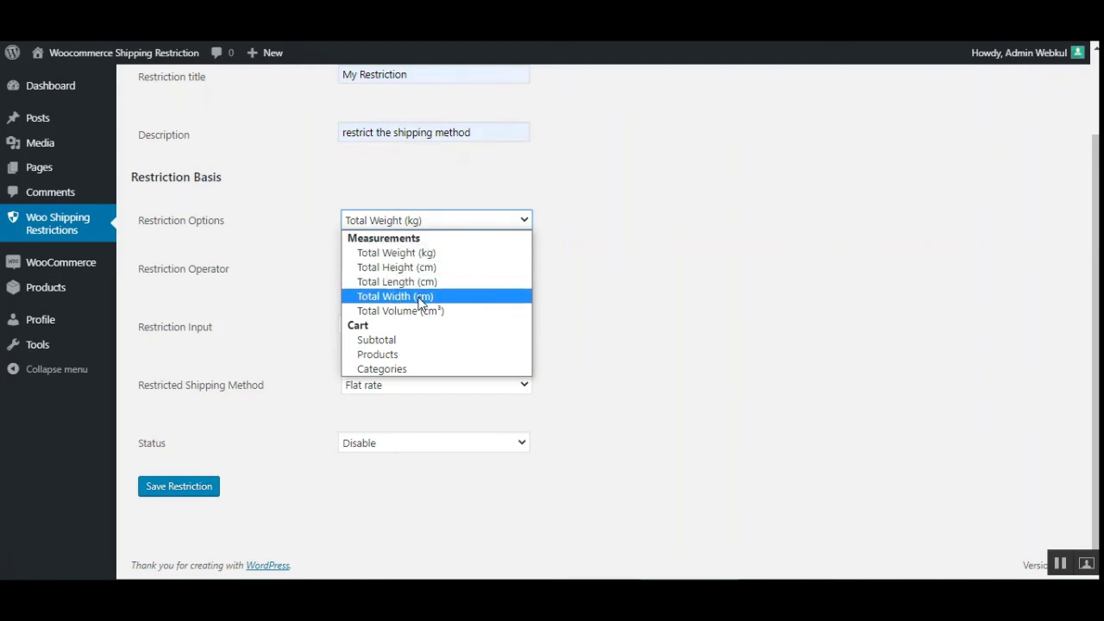
Try a Products basis, restricting Beanie with Logo and Beanie.
left_click(408, 354)
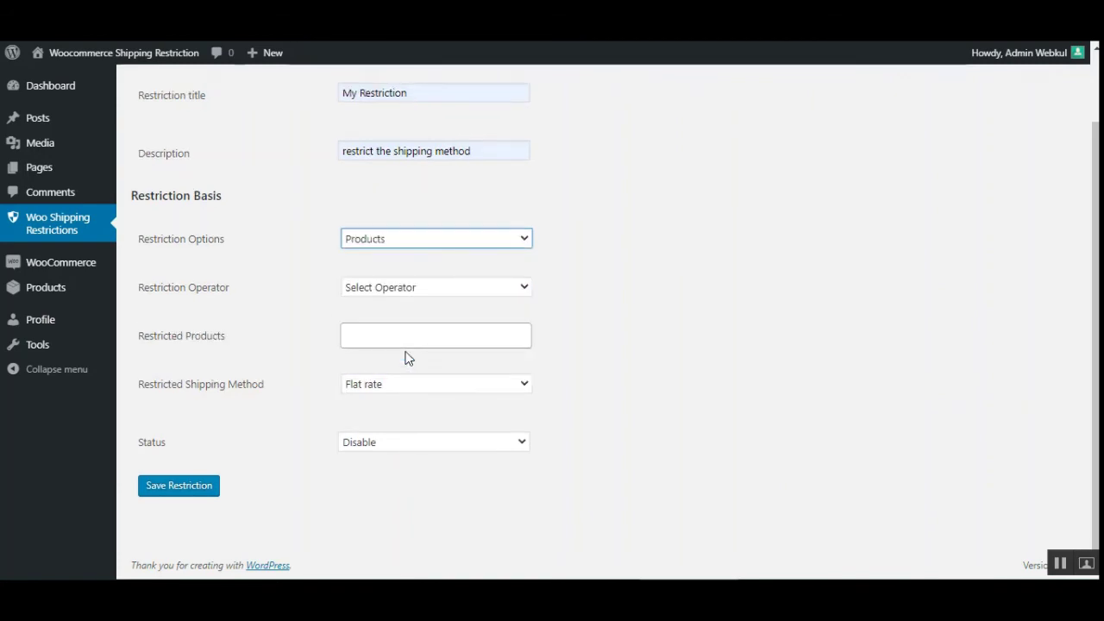
left_click(191, 343)
left_click_drag(143, 341, 284, 357)
left_click(365, 343)
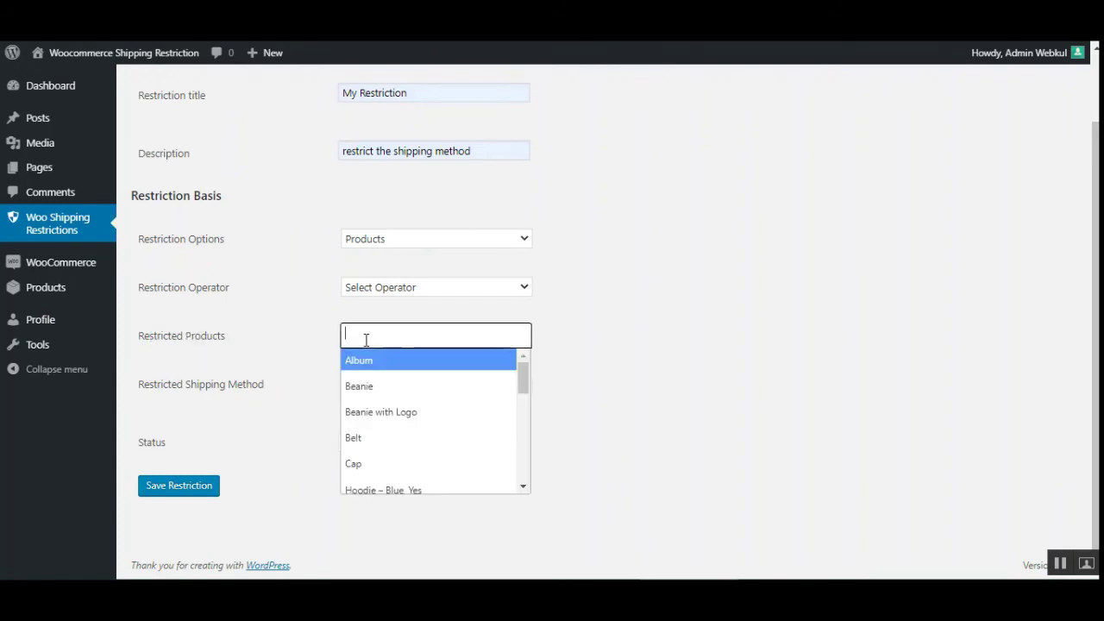
left_click(376, 412)
left_click(439, 337)
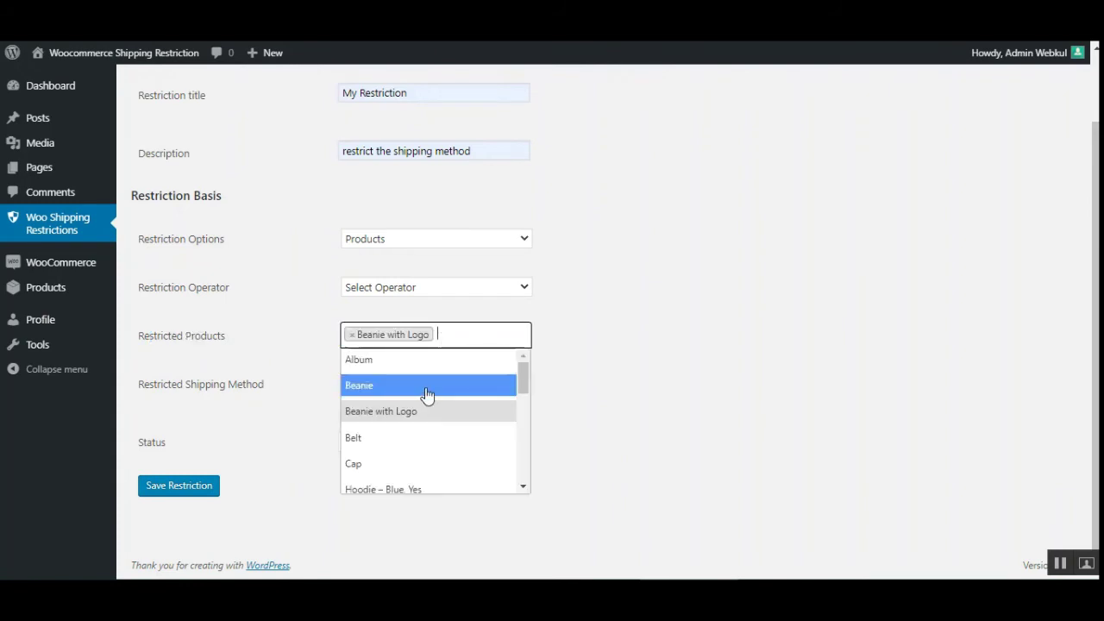
left_click(426, 393)
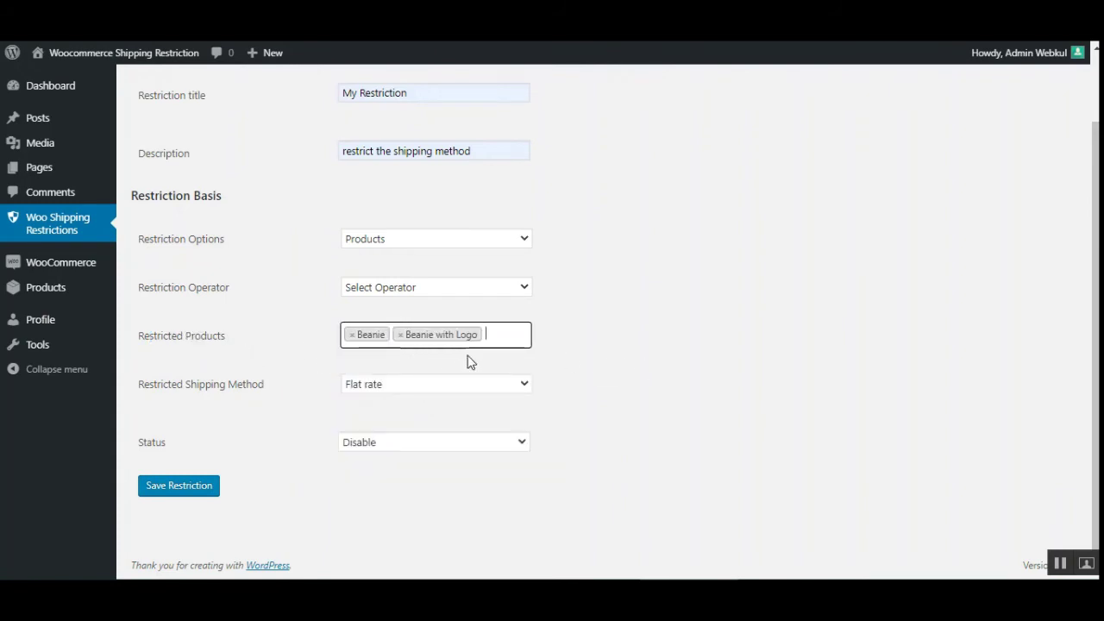
Switch the basis to Categories, restricting Clothing and Hoodies.
left_click(433, 240)
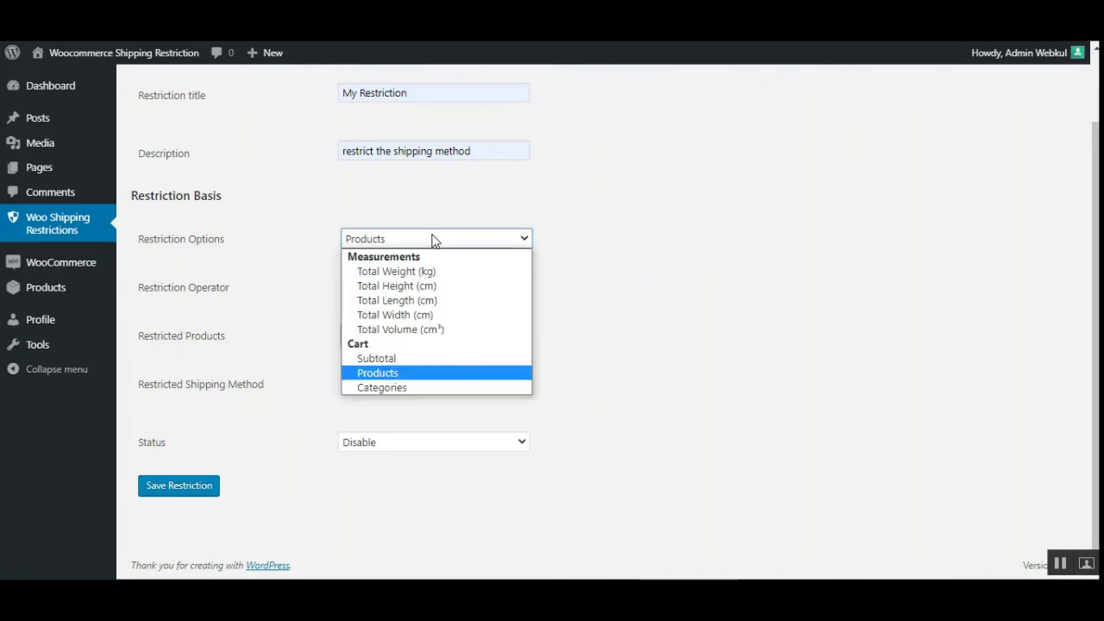
left_click(405, 388)
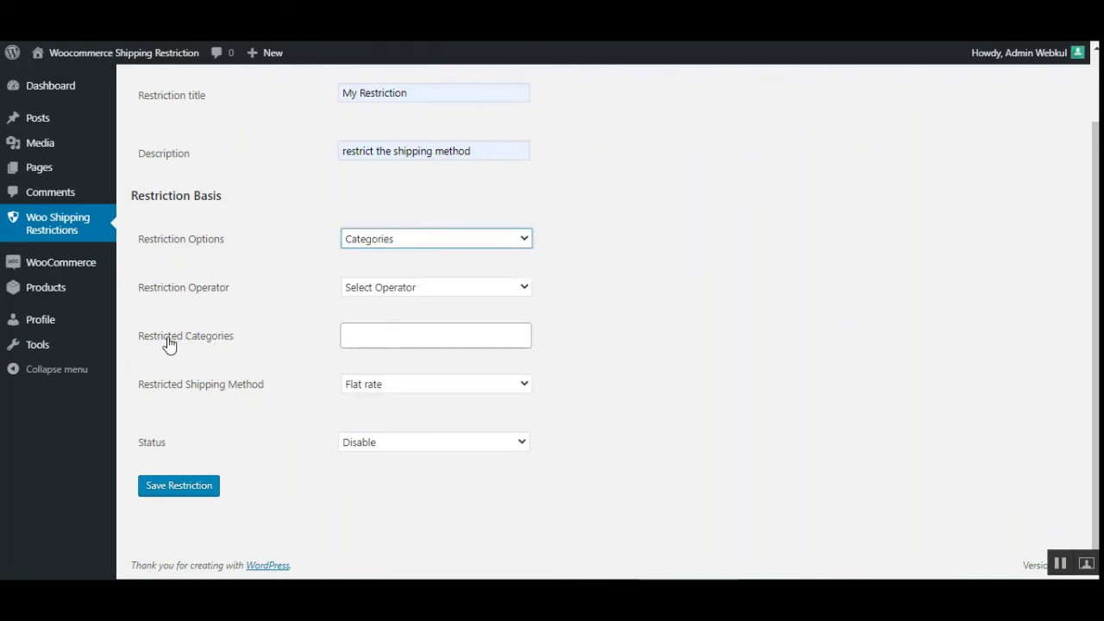
left_click_drag(184, 337, 229, 343)
left_click(353, 340)
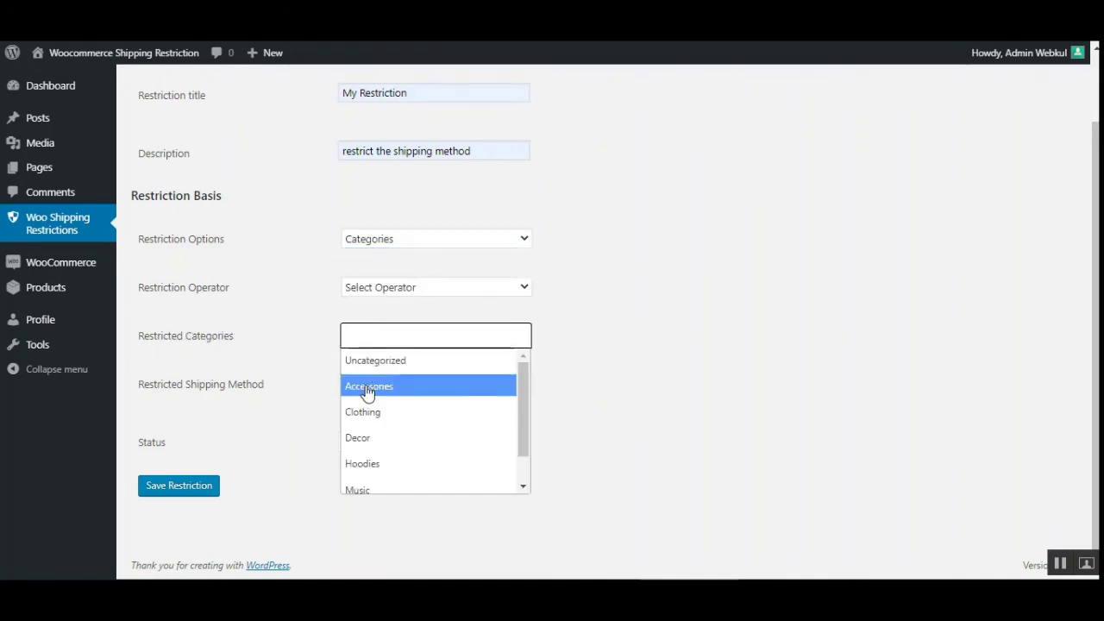
left_click(382, 422)
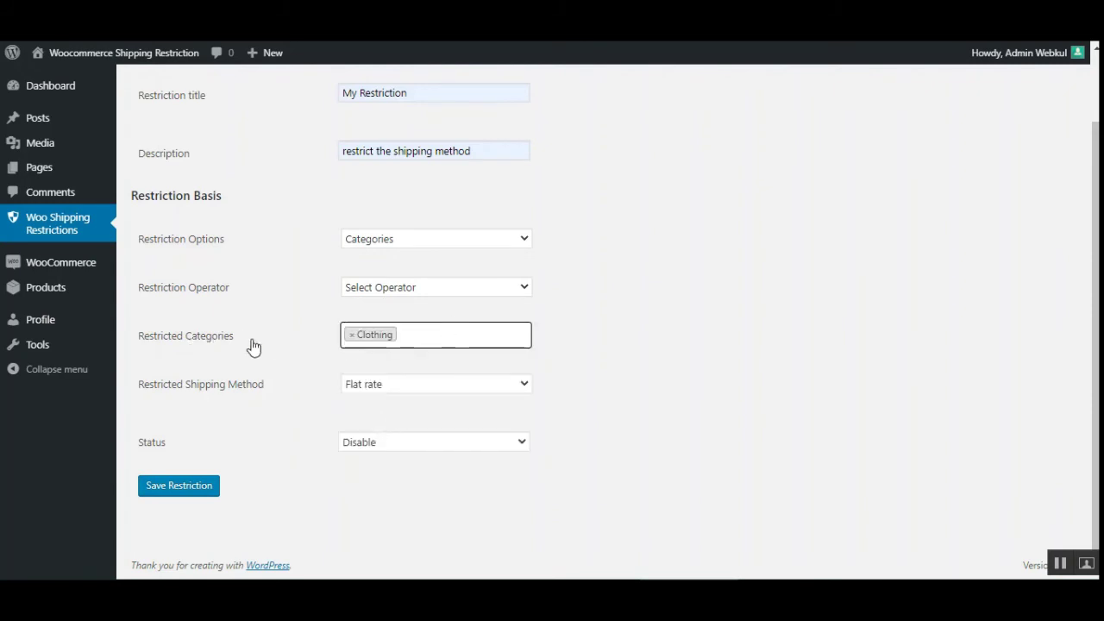
left_click(447, 342)
left_click(409, 465)
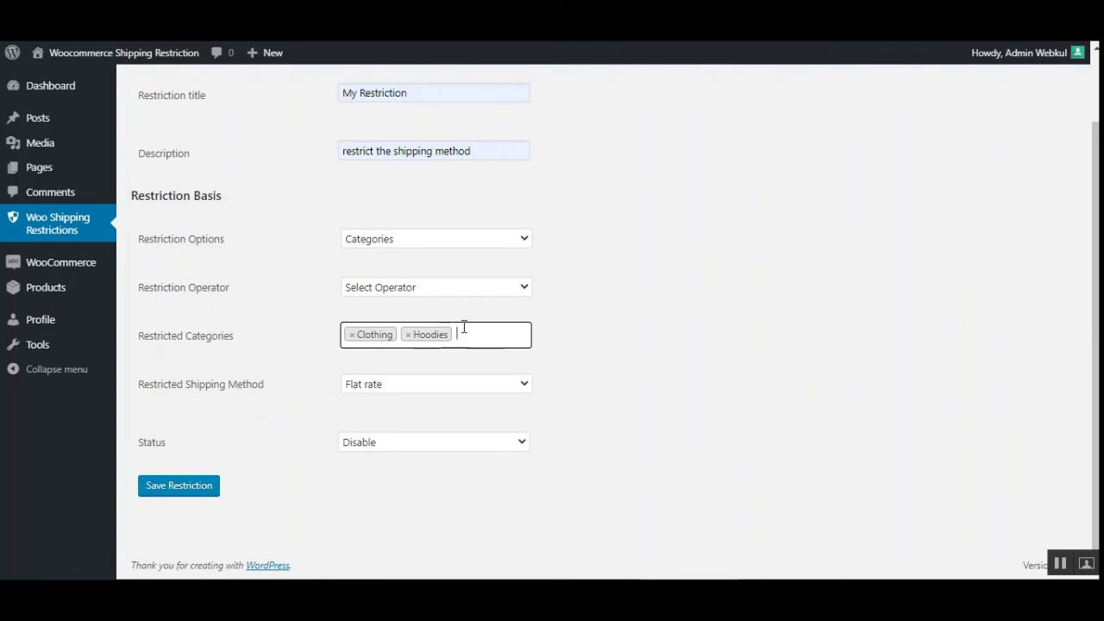
Change the restriction basis to the cart Subtotal.
left_click(459, 242)
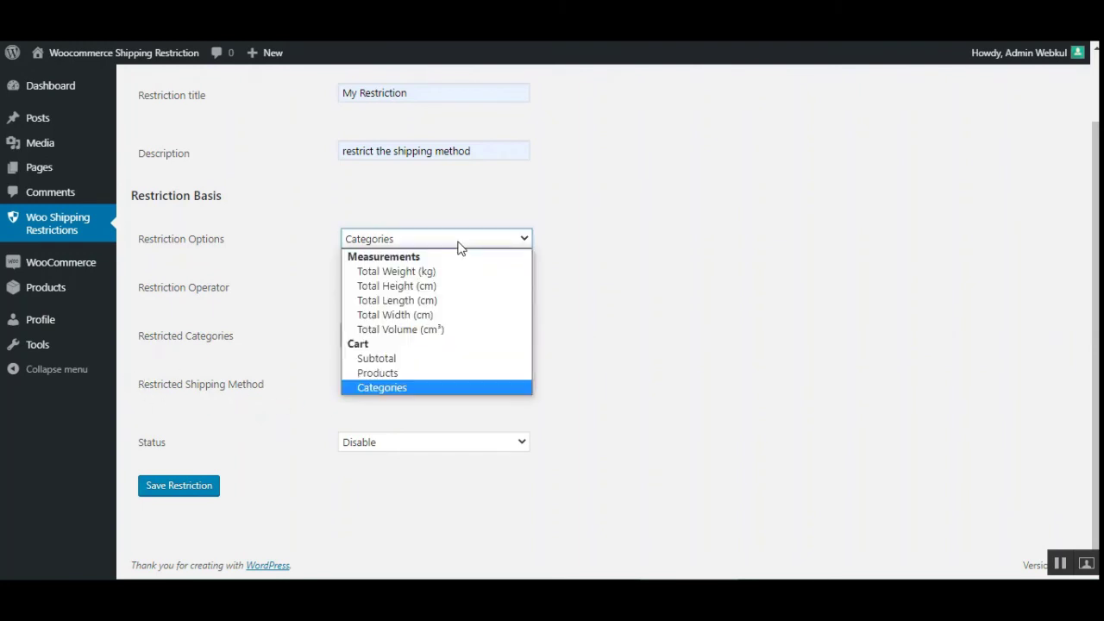
left_click(413, 358)
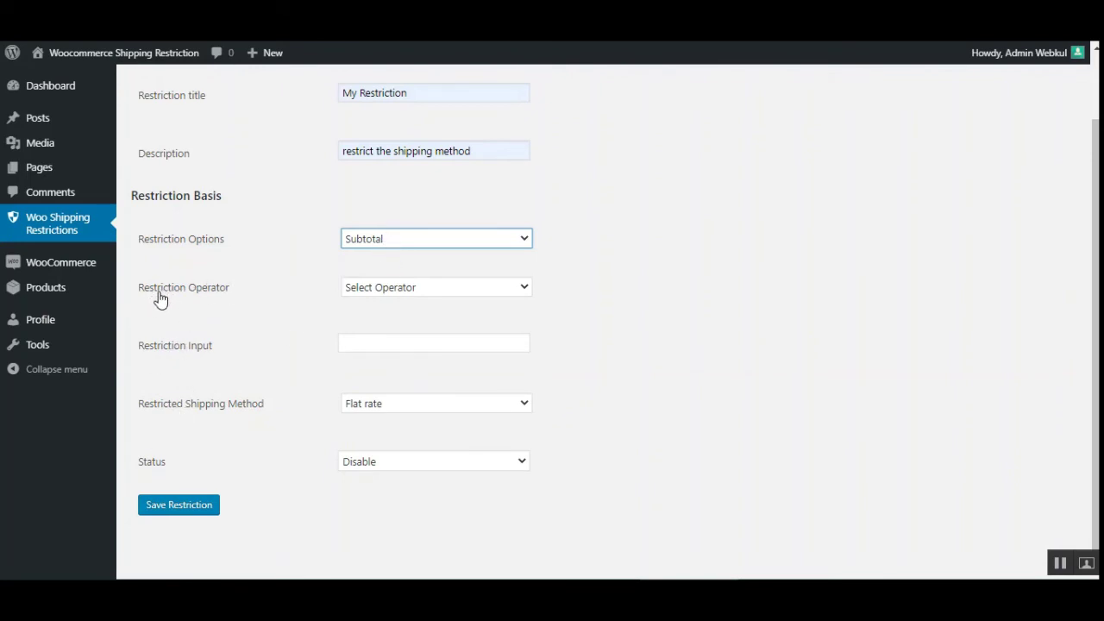
left_click(434, 290)
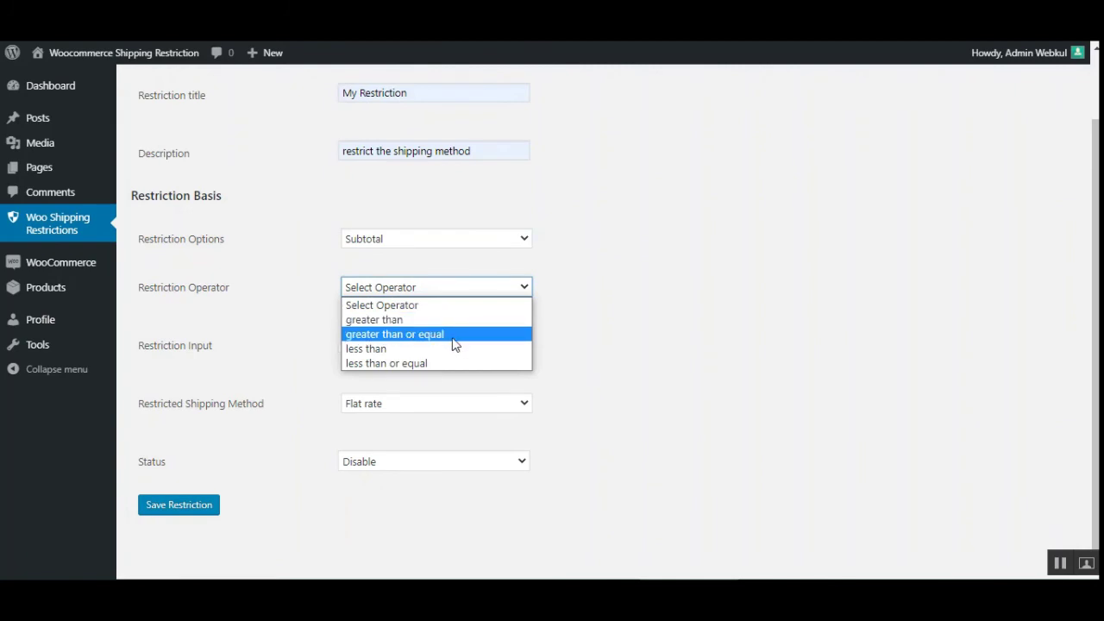
Set the subtotal condition to less than or equal to 100.
left_click(435, 363)
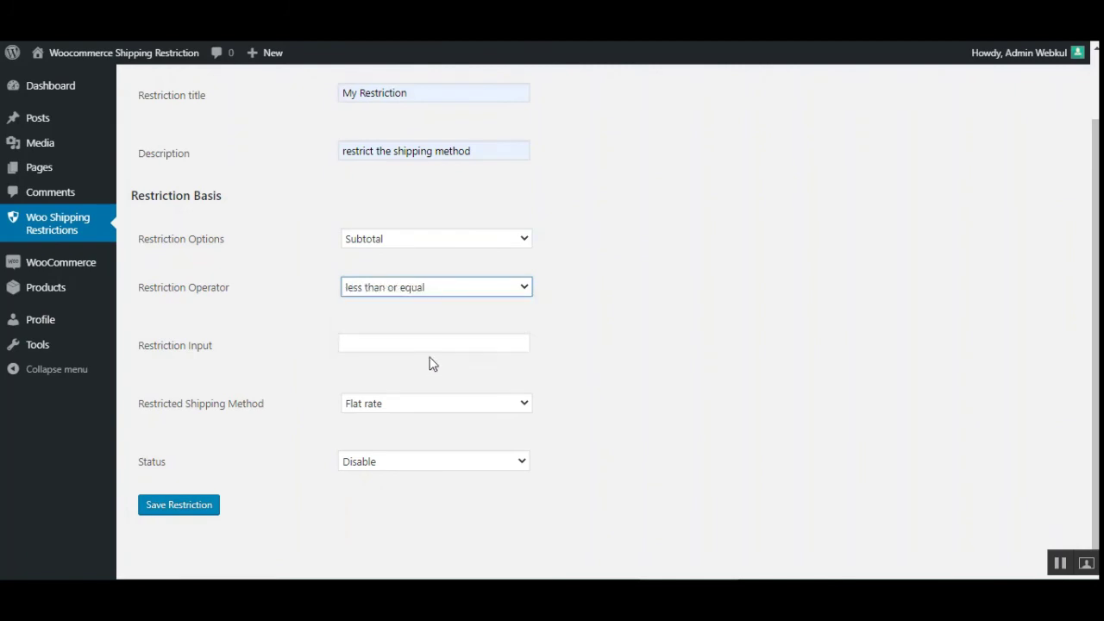
left_click(390, 345)
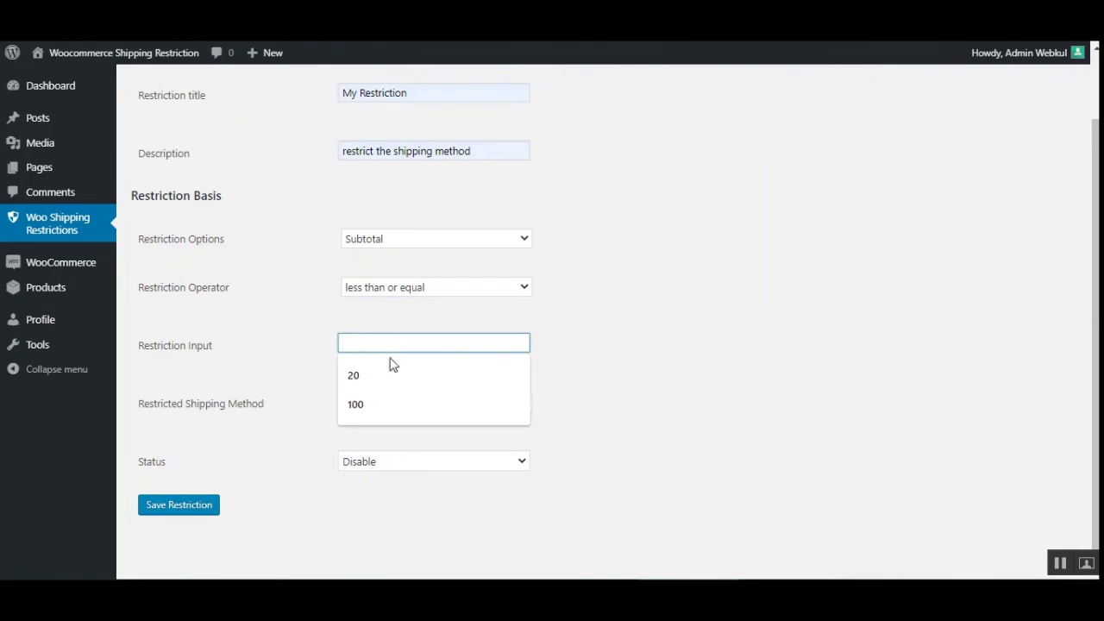
left_click(380, 407)
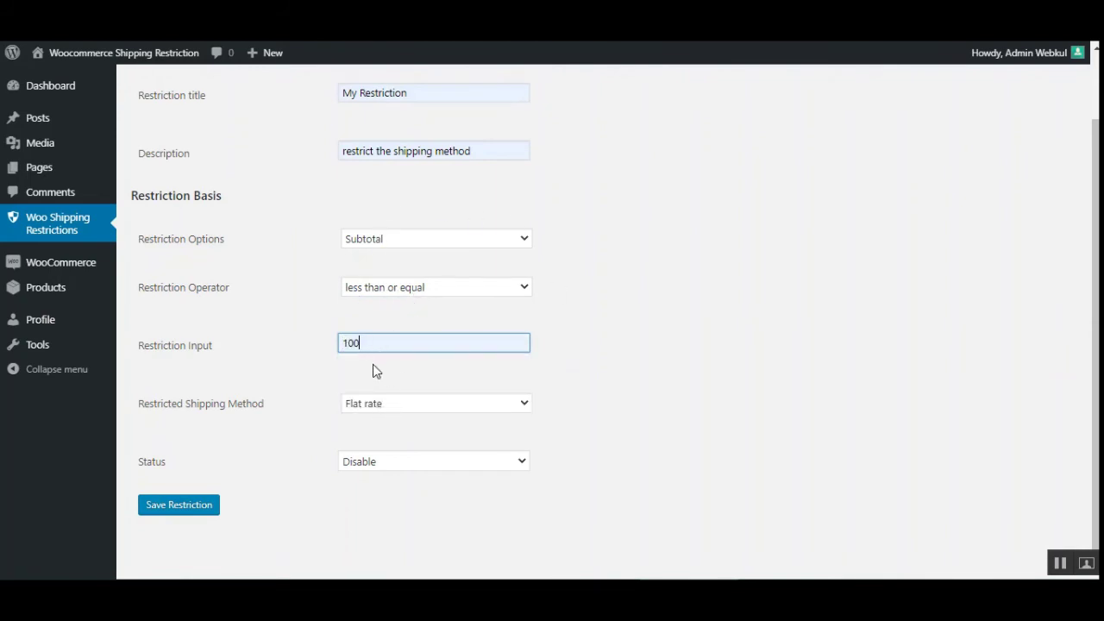
left_click_drag(163, 415, 247, 416)
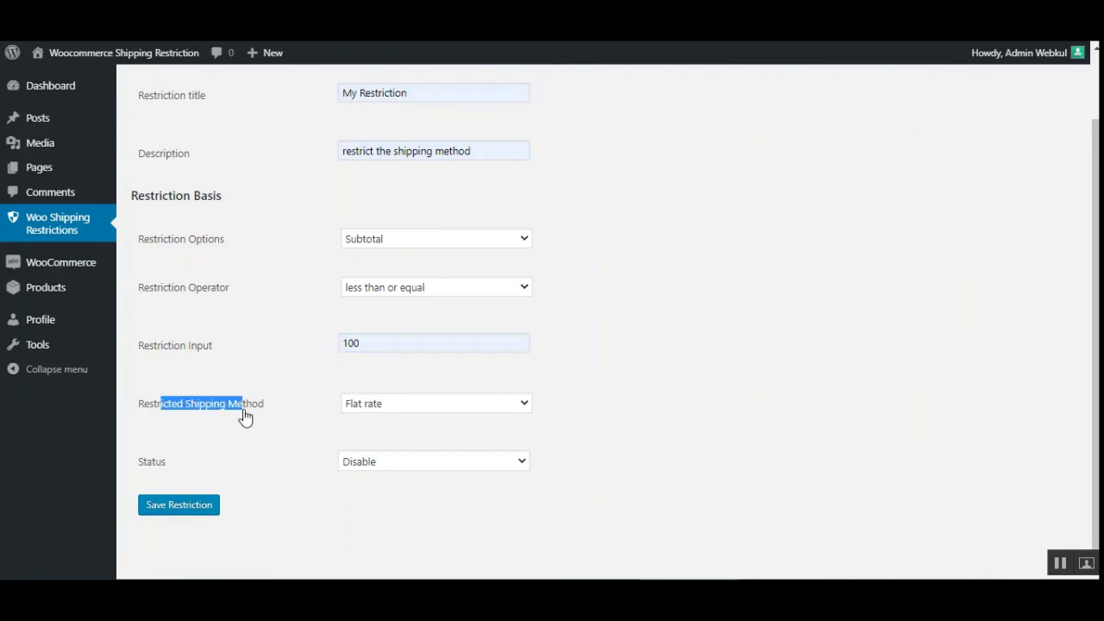
Restrict Free shipping instead of Flat rate and set the status to Enable.
left_click(426, 405)
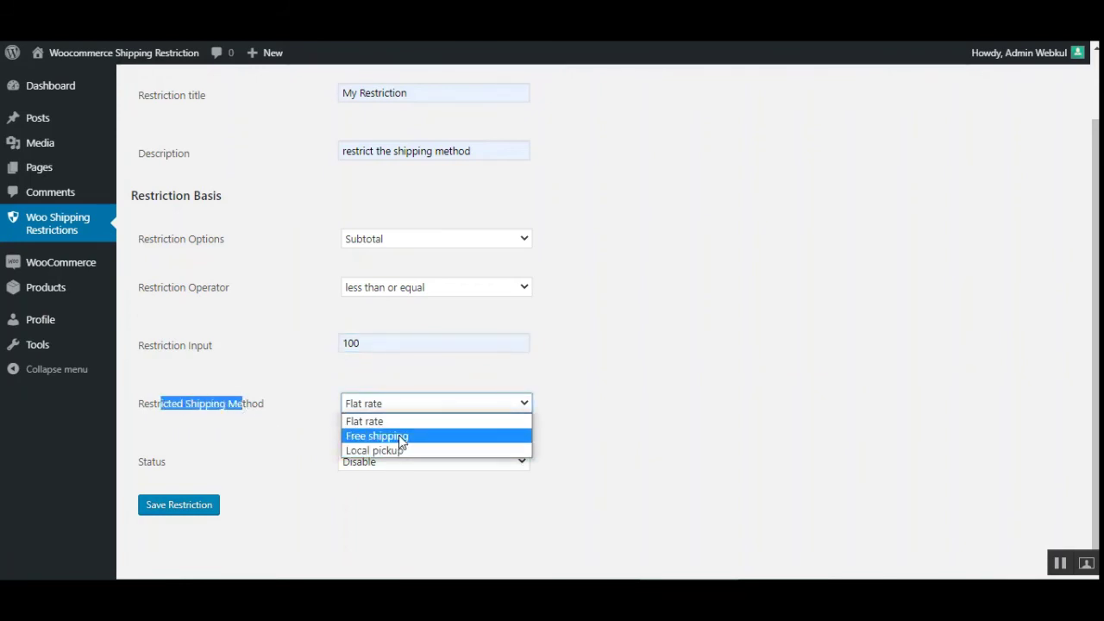
left_click(398, 436)
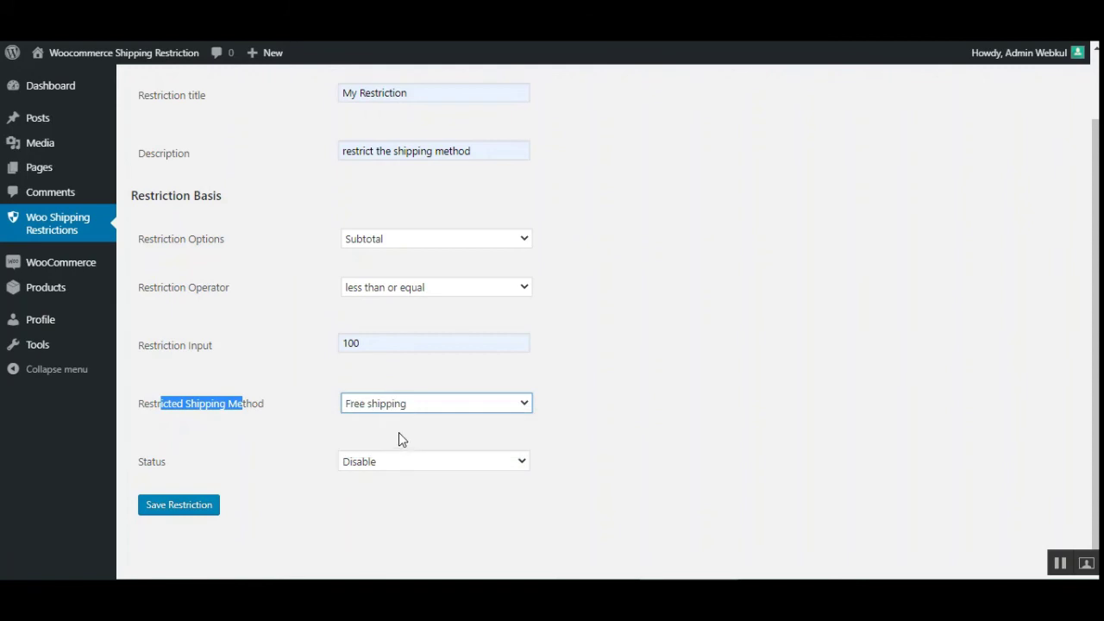
left_click(660, 449)
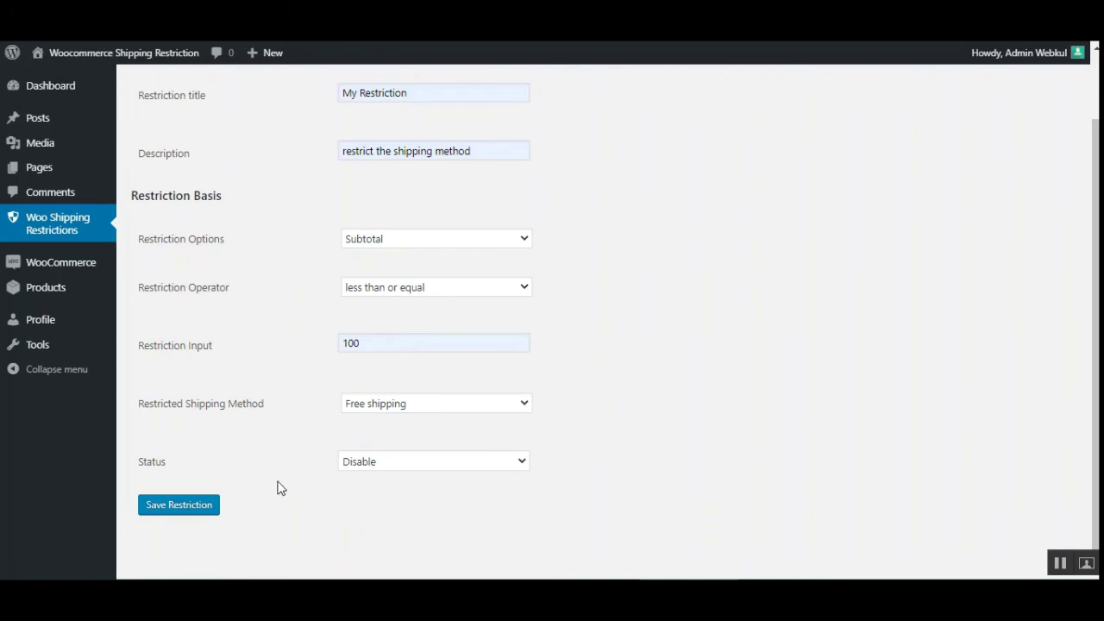
left_click(355, 466)
left_click(362, 491)
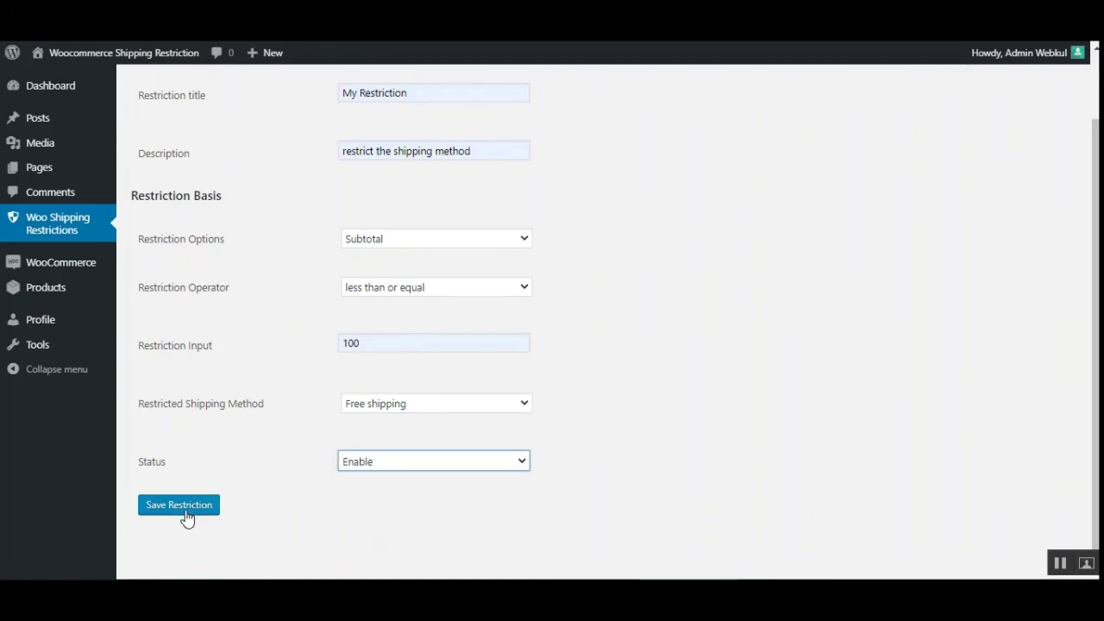
left_click(336, 513)
left_click(517, 239)
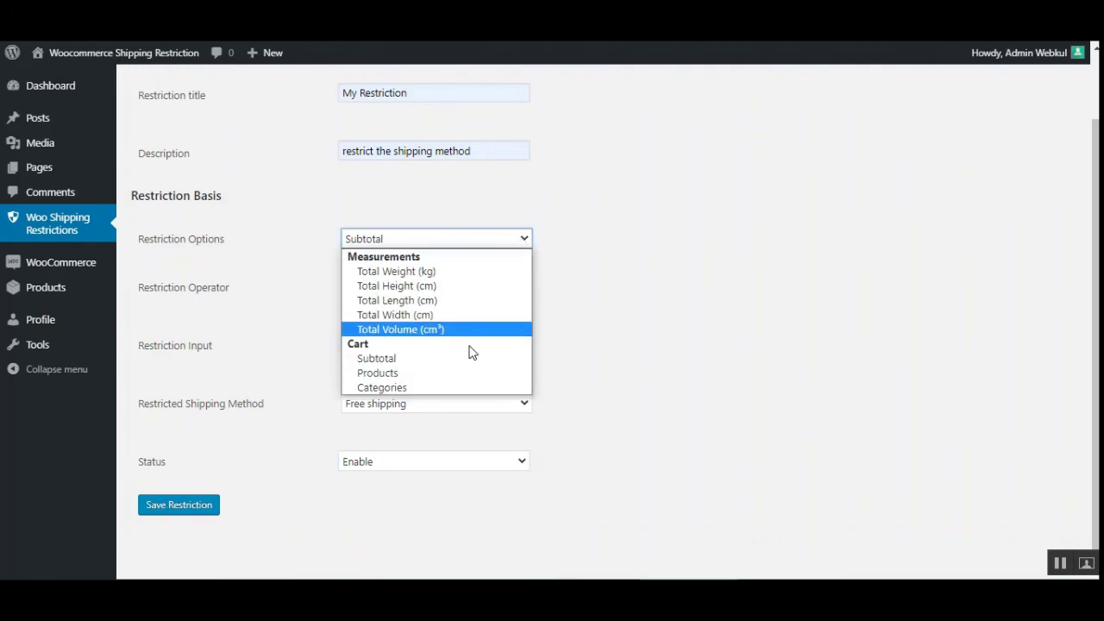
Switch the basis to Products, then Subtotal, leaving the operator unchanged.
left_click(455, 381)
left_click(440, 290)
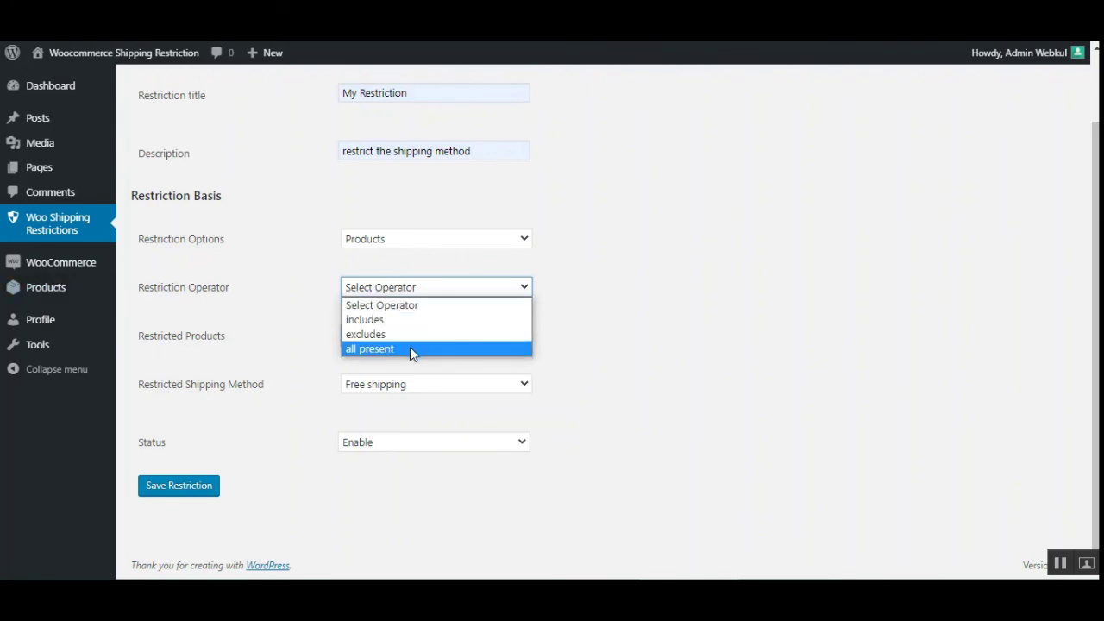
left_click(621, 342)
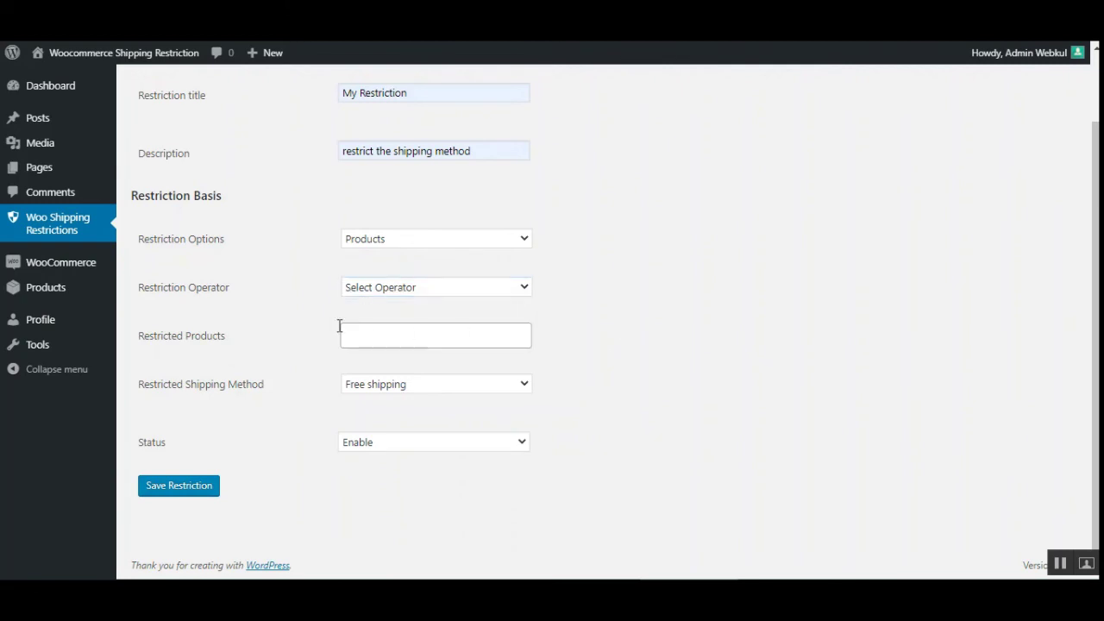
left_click(435, 240)
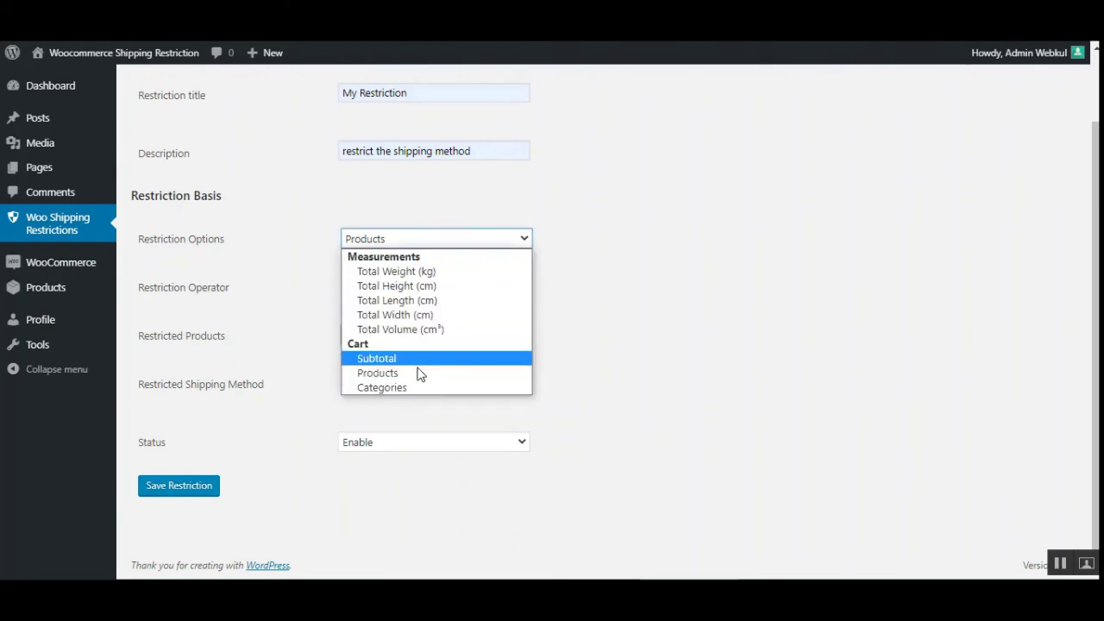
left_click(419, 362)
Try Categories, then settle on Total Height (cm) as the restriction basis.
left_click(433, 241)
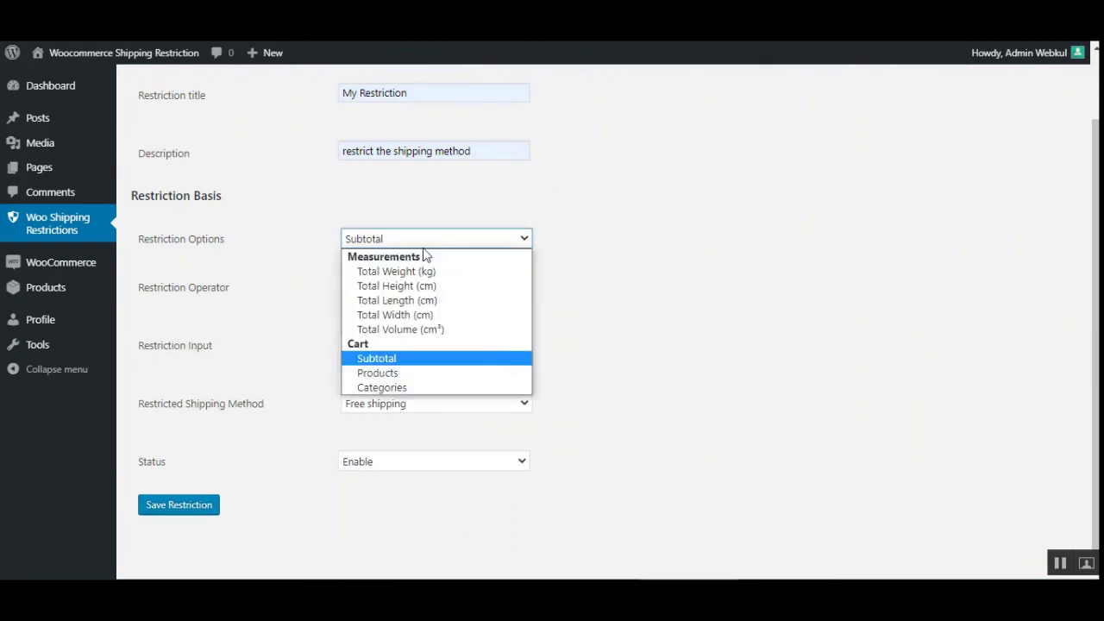
left_click(388, 382)
left_click(390, 290)
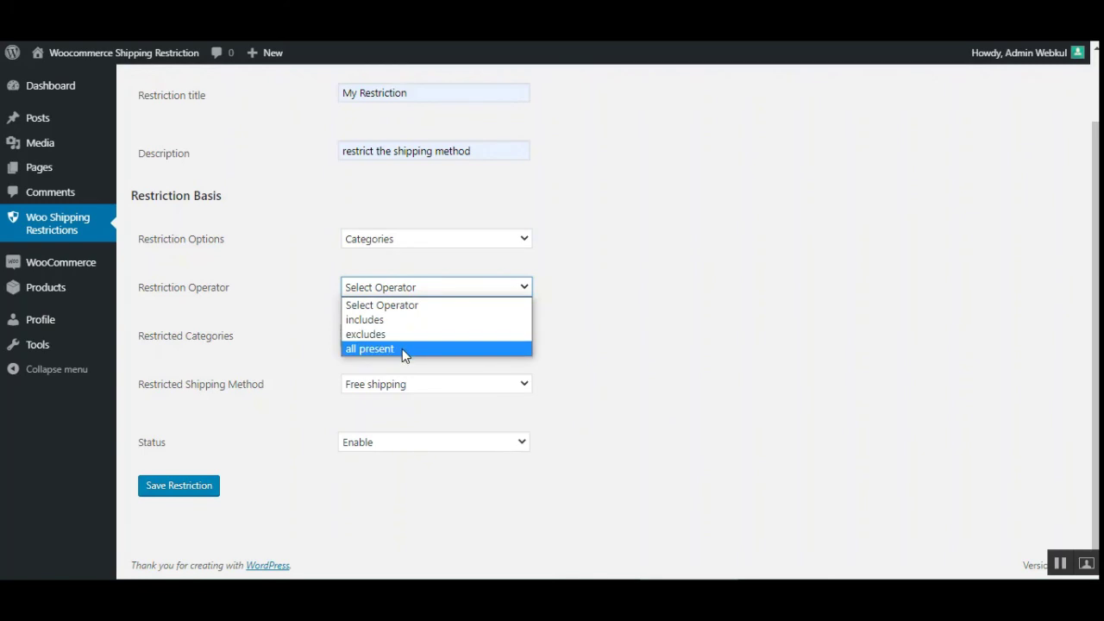
left_click(603, 357)
left_click(392, 248)
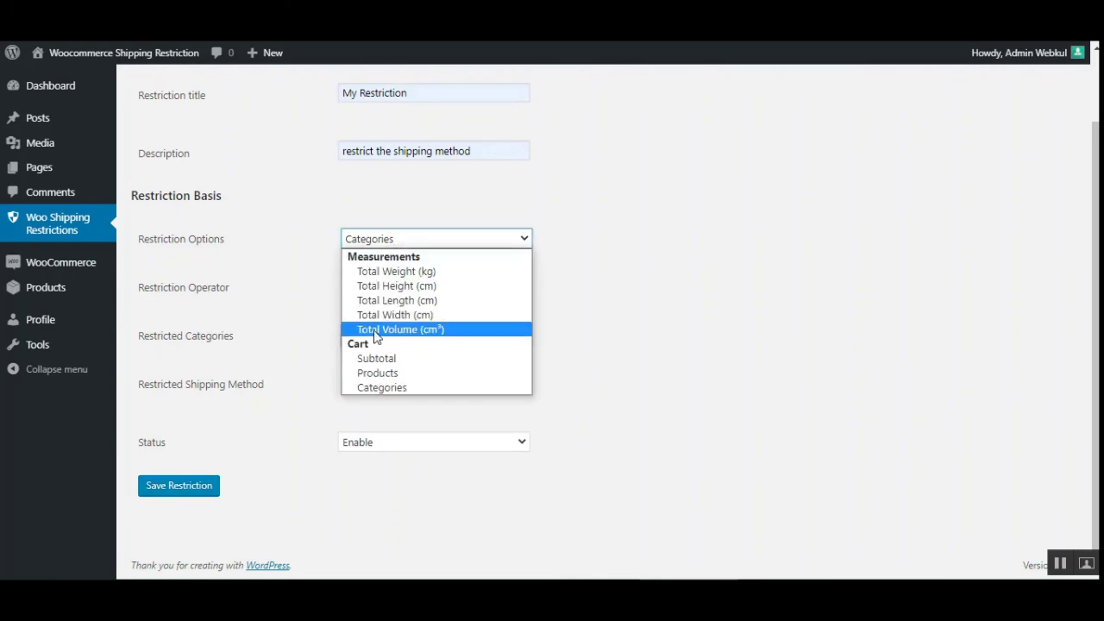
left_click(406, 291)
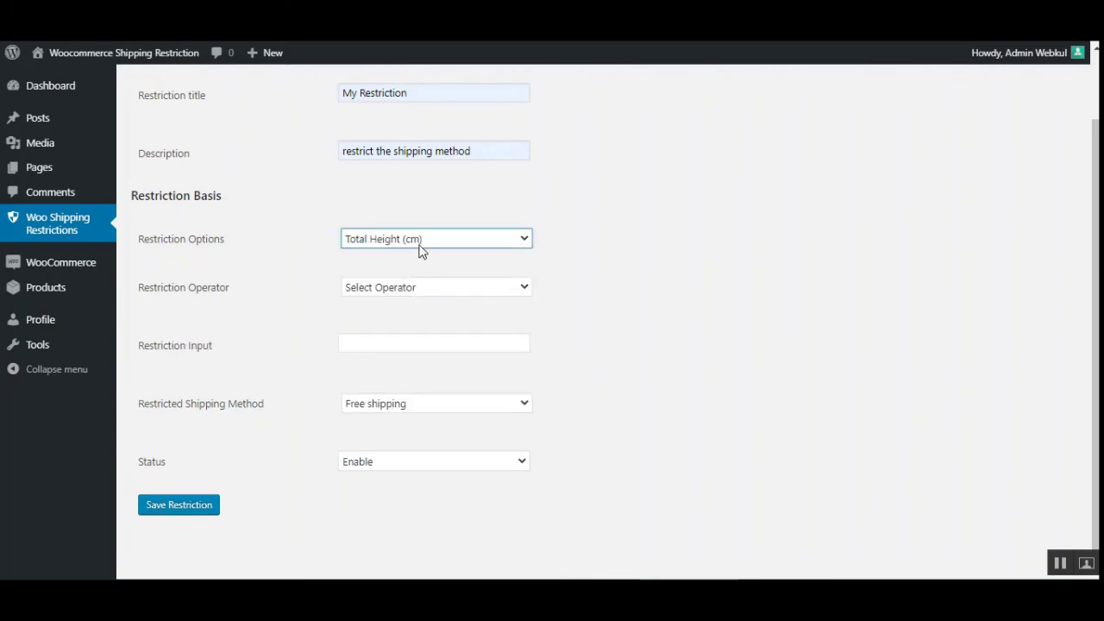
Set the height condition to greater than 20.
left_click(409, 290)
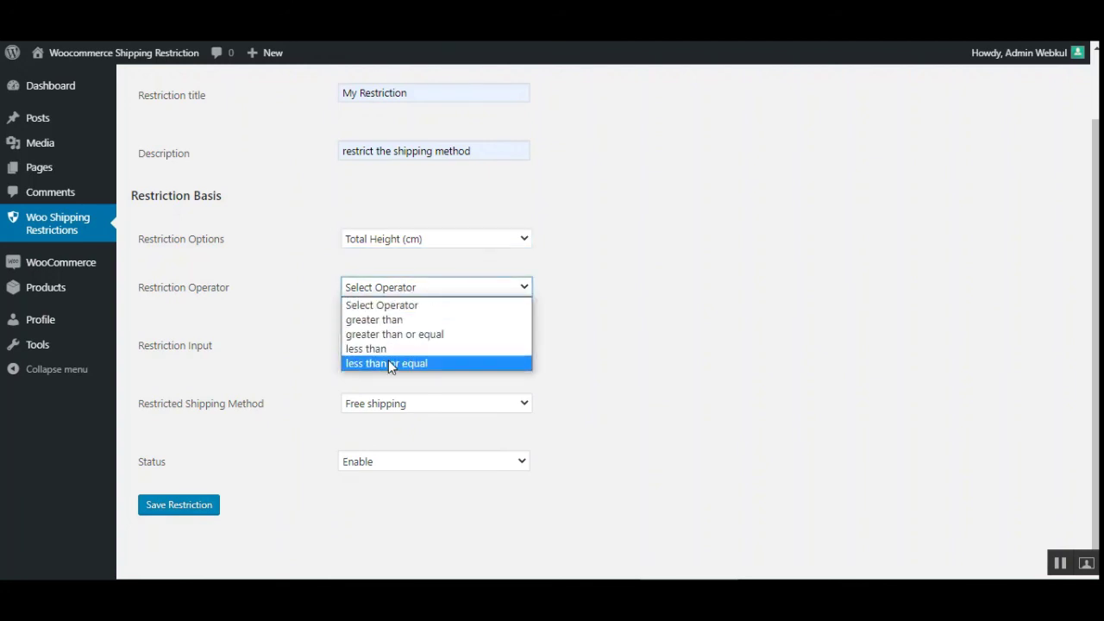
left_click(250, 391)
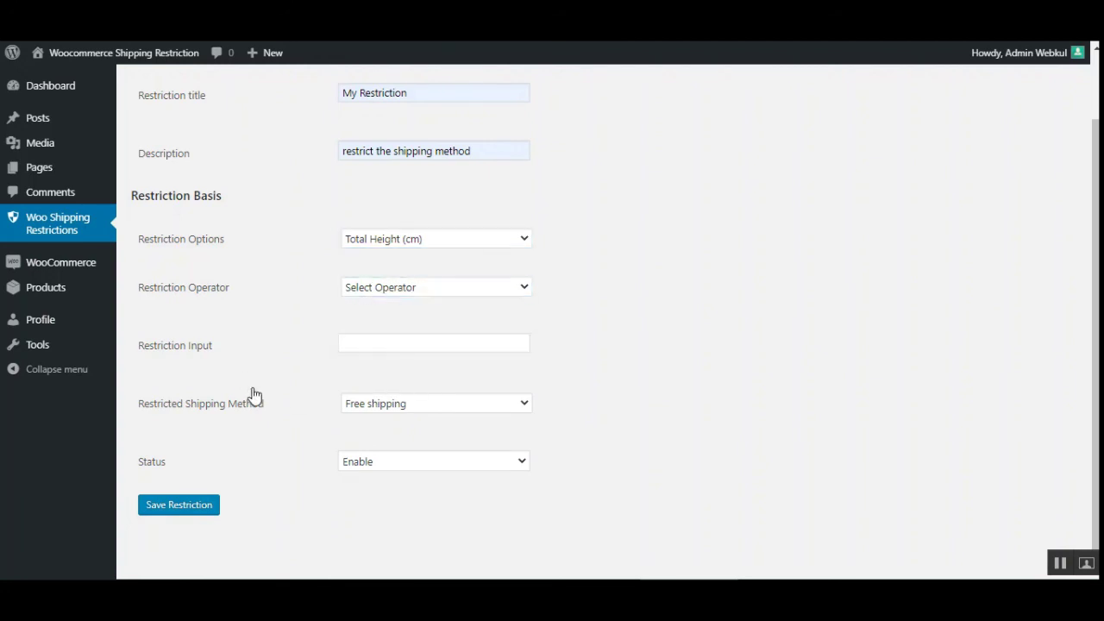
left_click(400, 344)
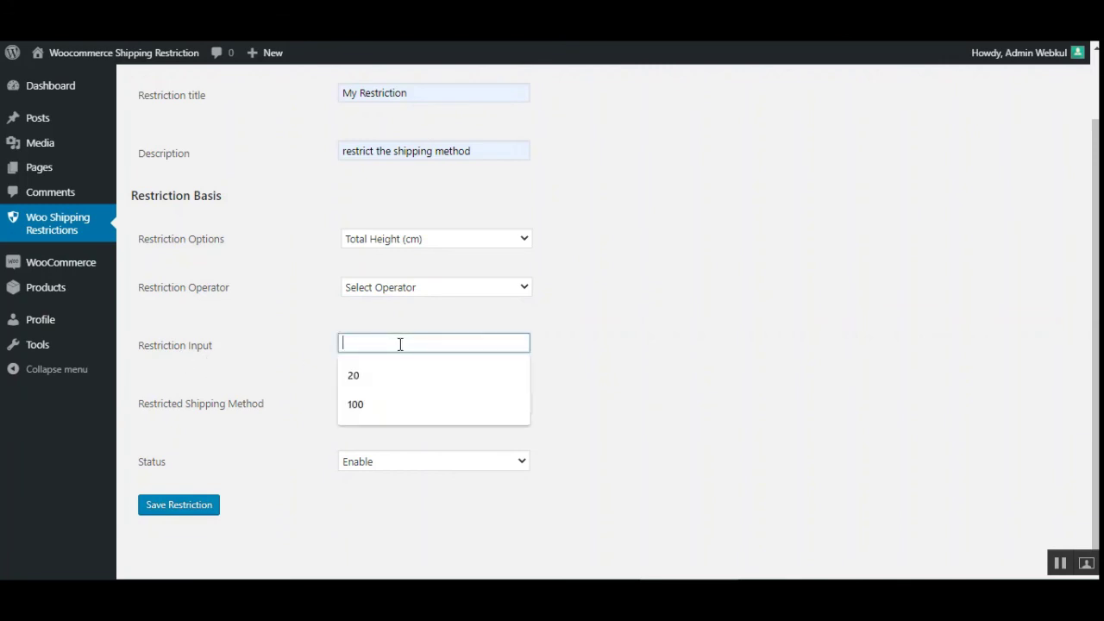
left_click(382, 377)
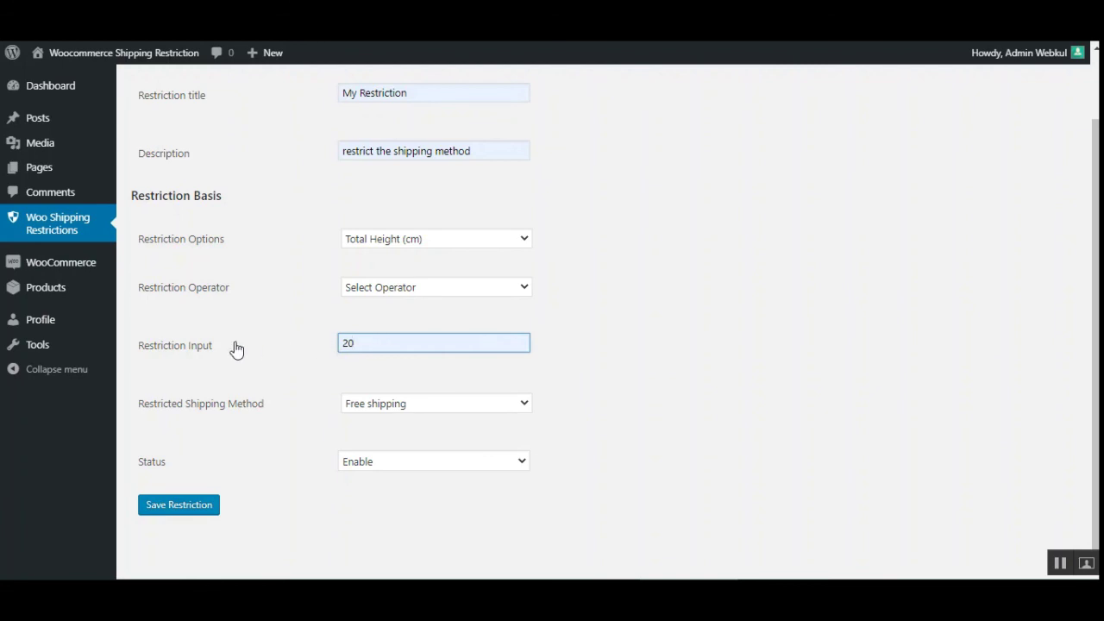
left_click(422, 293)
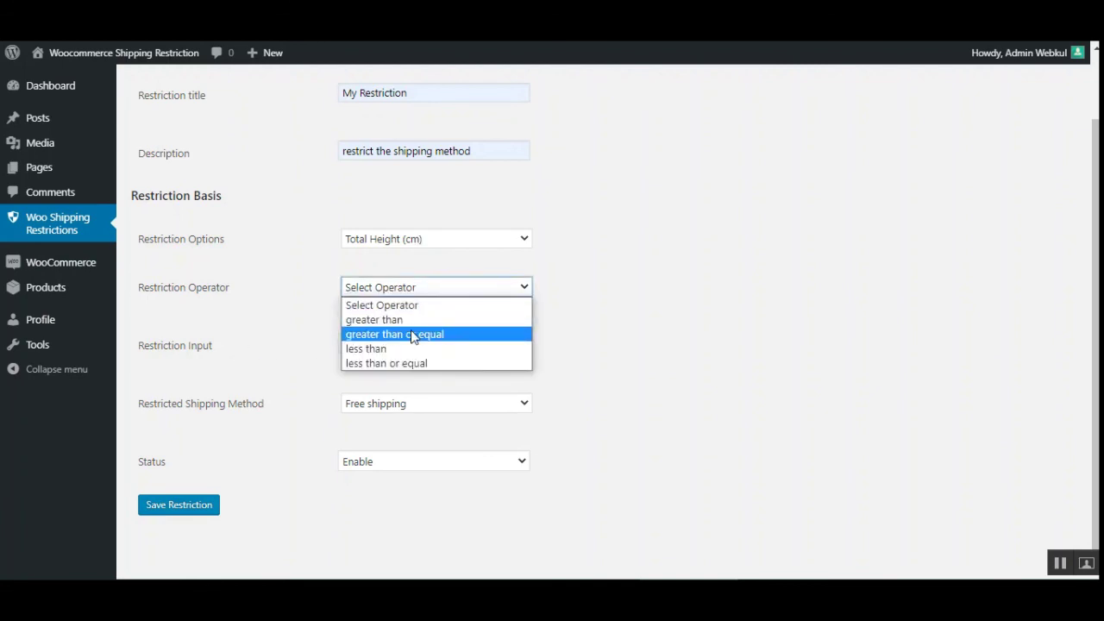
left_click(411, 317)
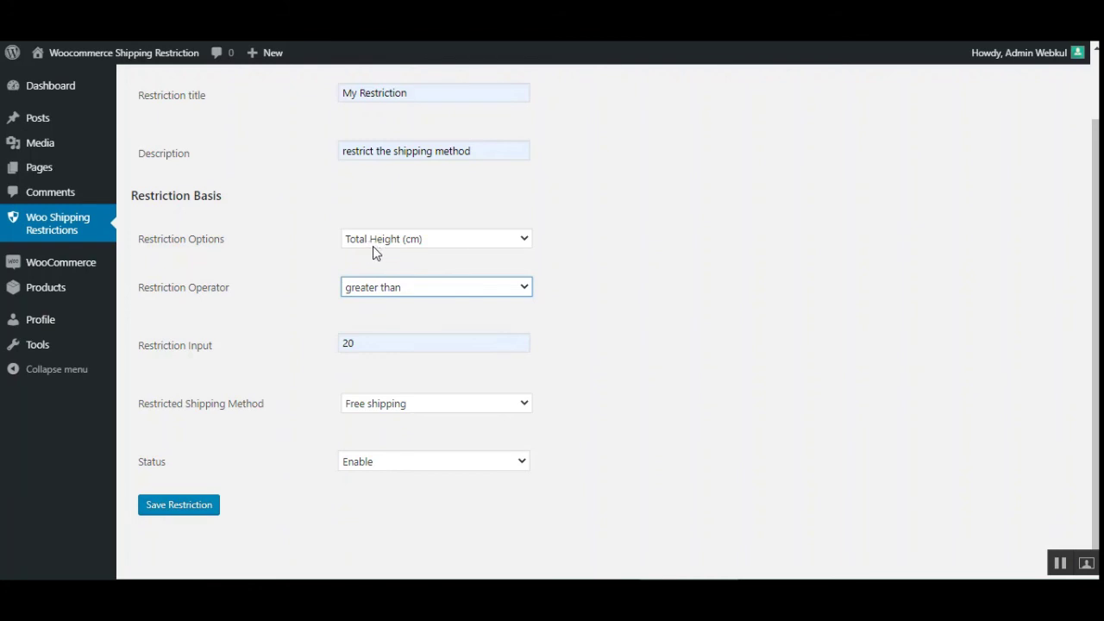
Restrict Flat rate shipping instead of Free shipping.
left_click_drag(176, 406, 244, 407)
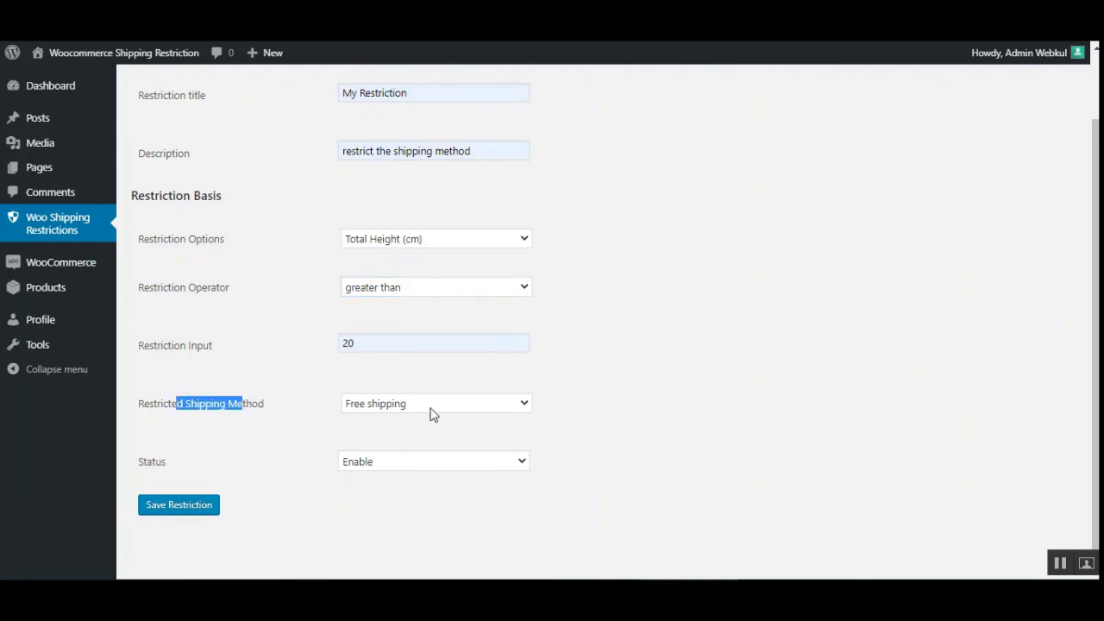
left_click(433, 410)
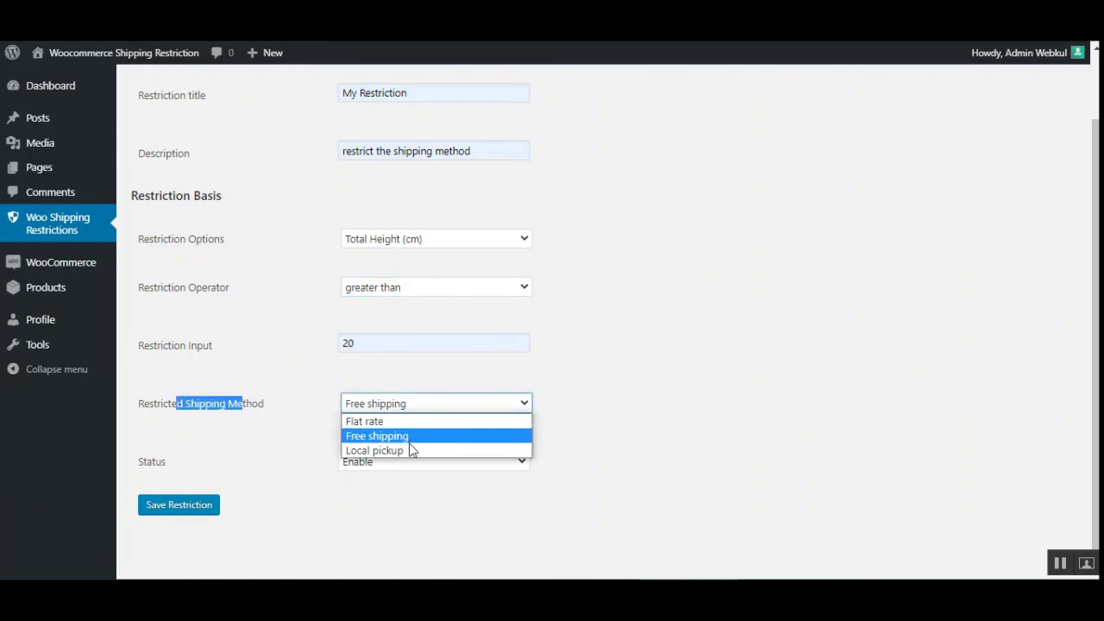
left_click(408, 423)
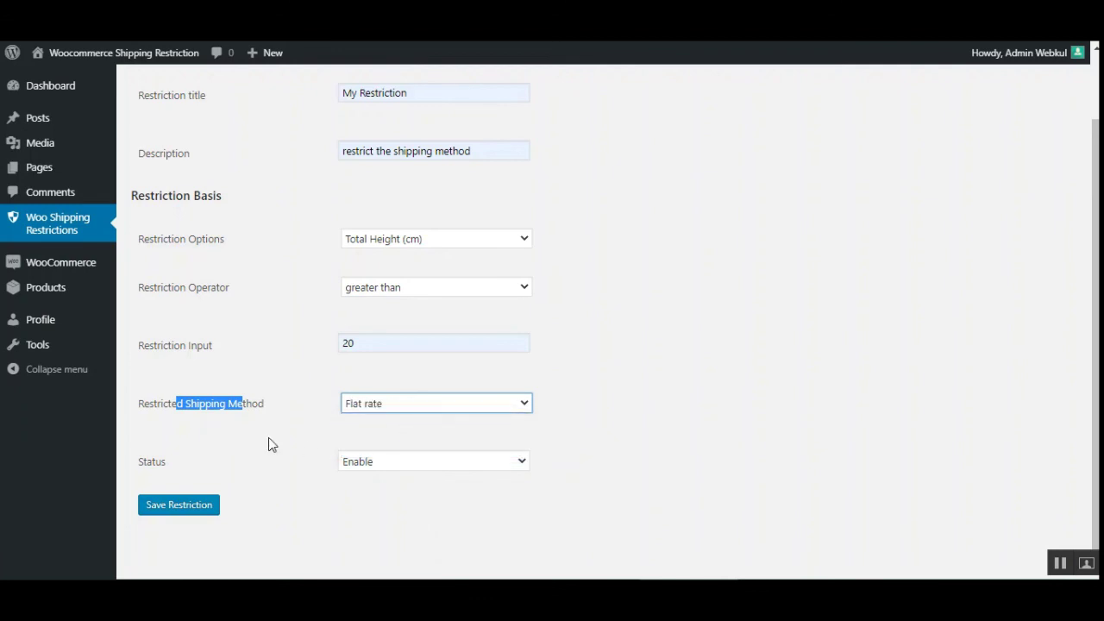
left_click(268, 439)
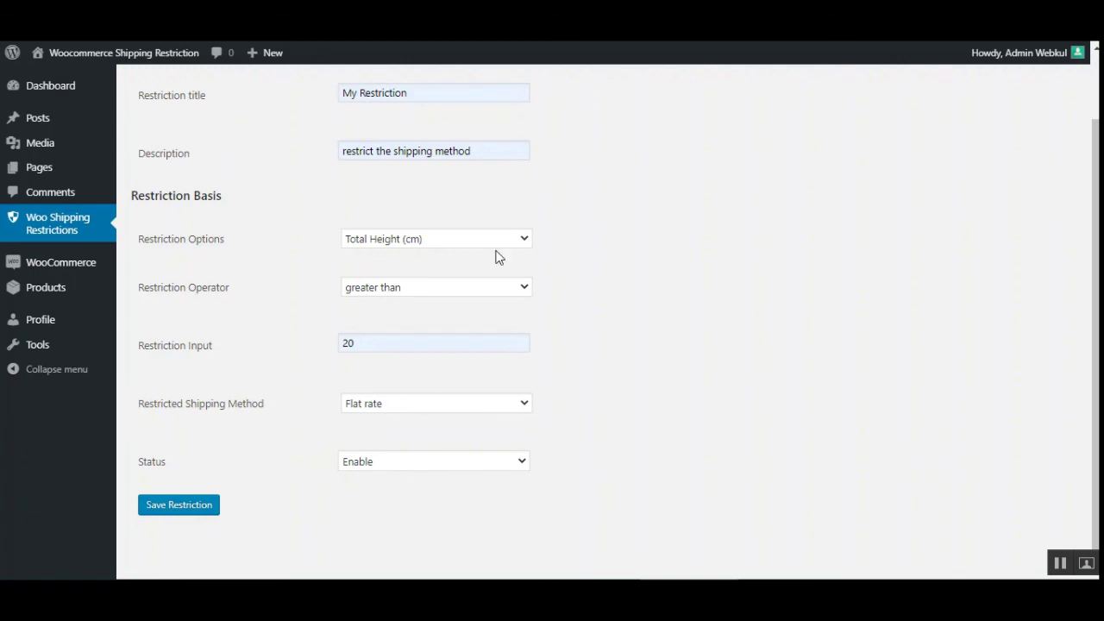
Go to the Woo Shipping Restrictions list.
scroll(437, 372, "up", 2)
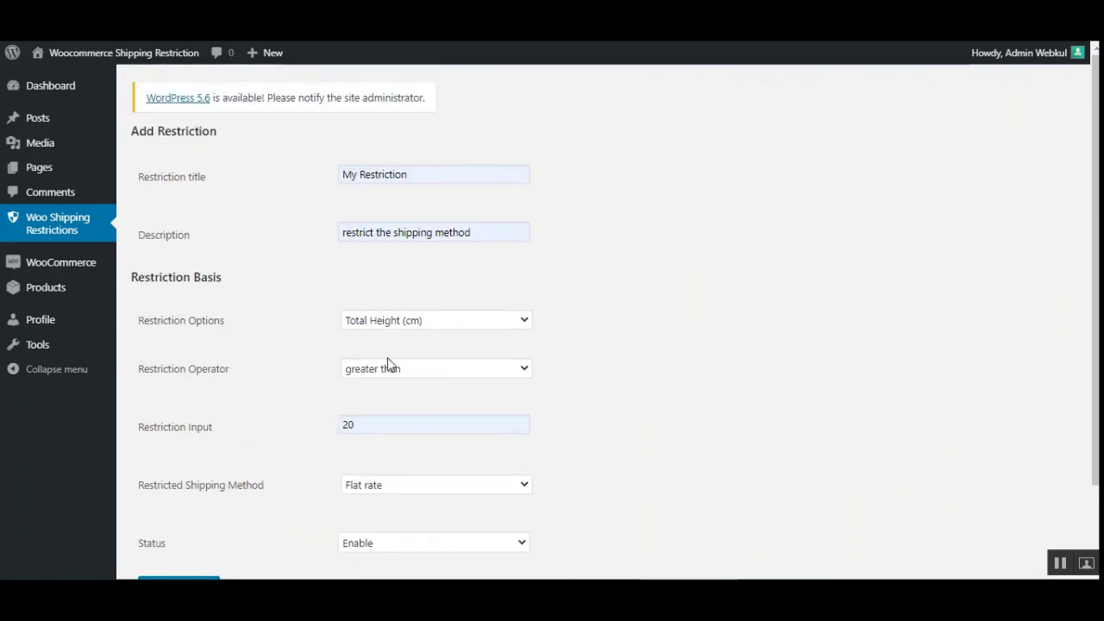
left_click(81, 226)
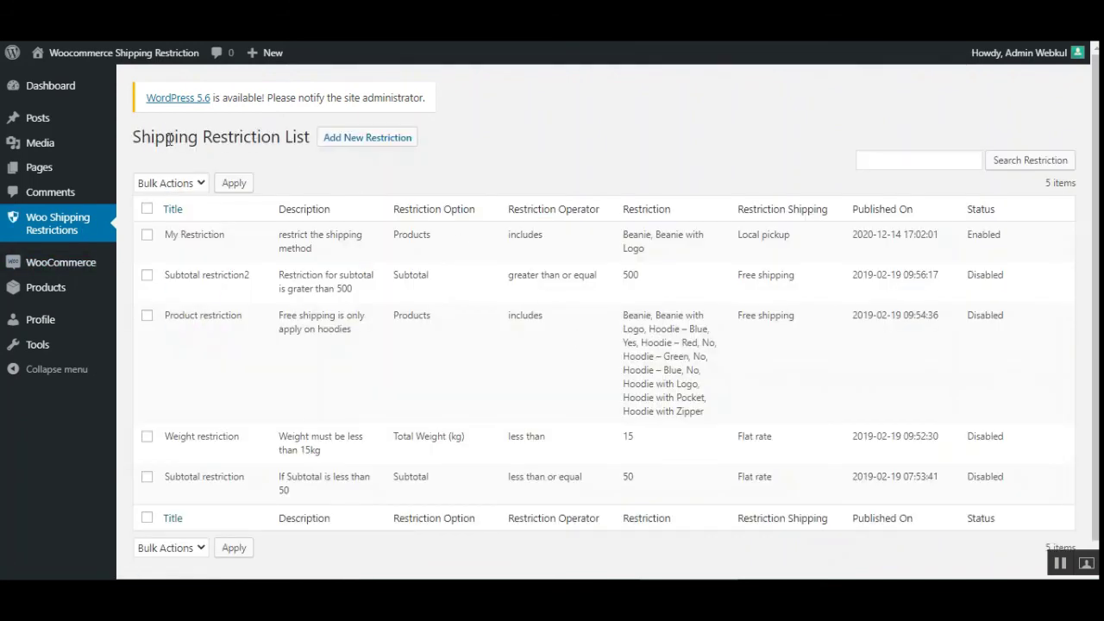
left_click_drag(165, 137, 272, 136)
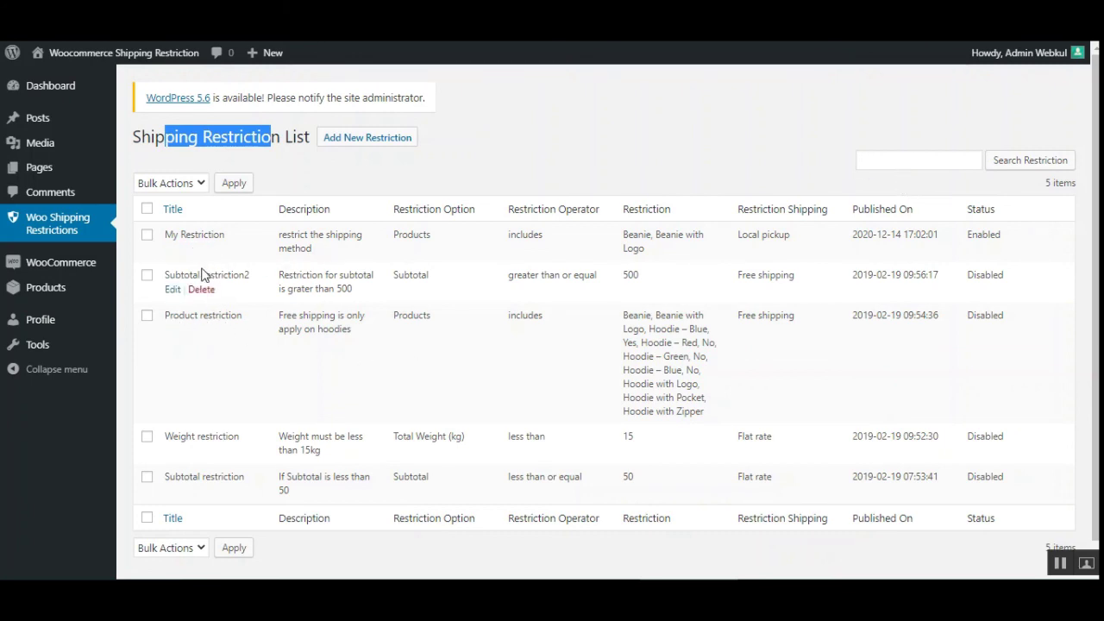
Search the list for 'my restriction', then delete 'restriction' from the query.
left_click(920, 159)
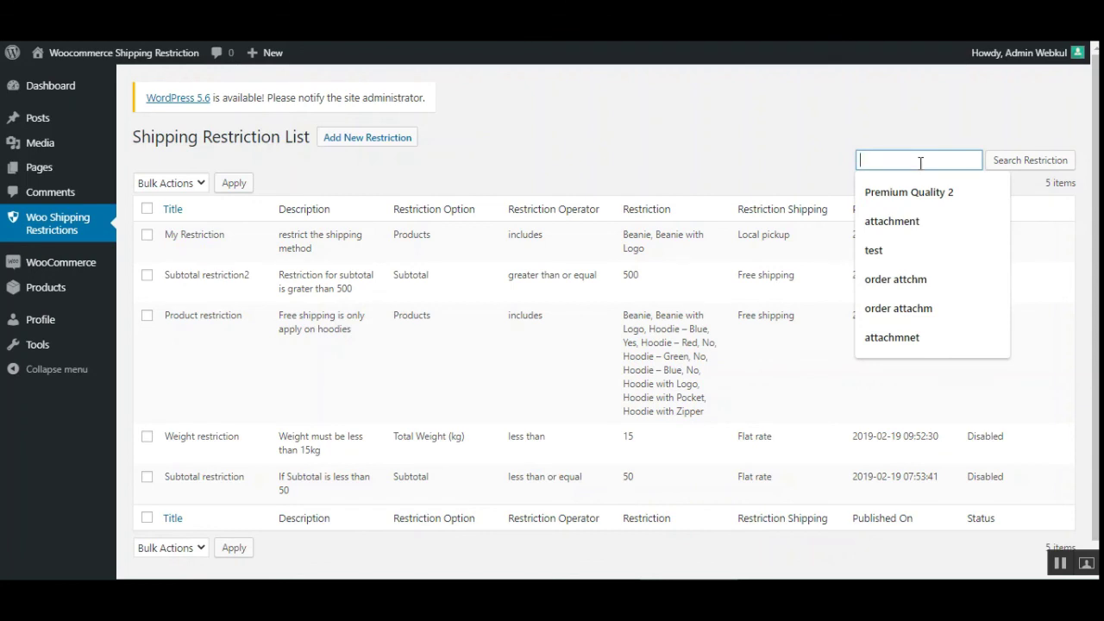
type("my restr")
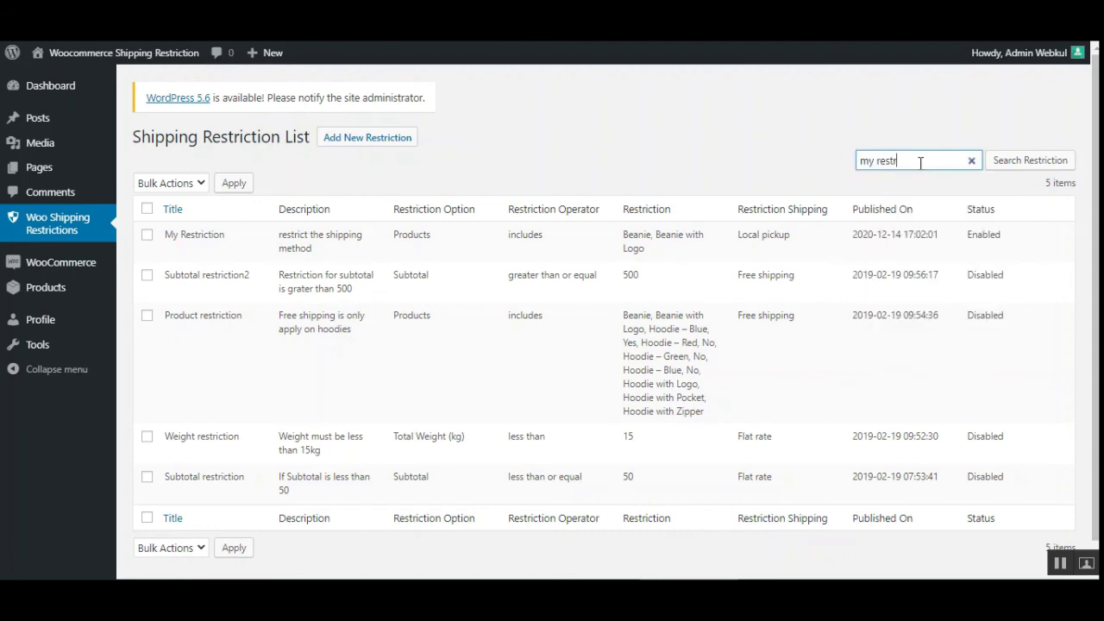
type("iction")
key("Return")
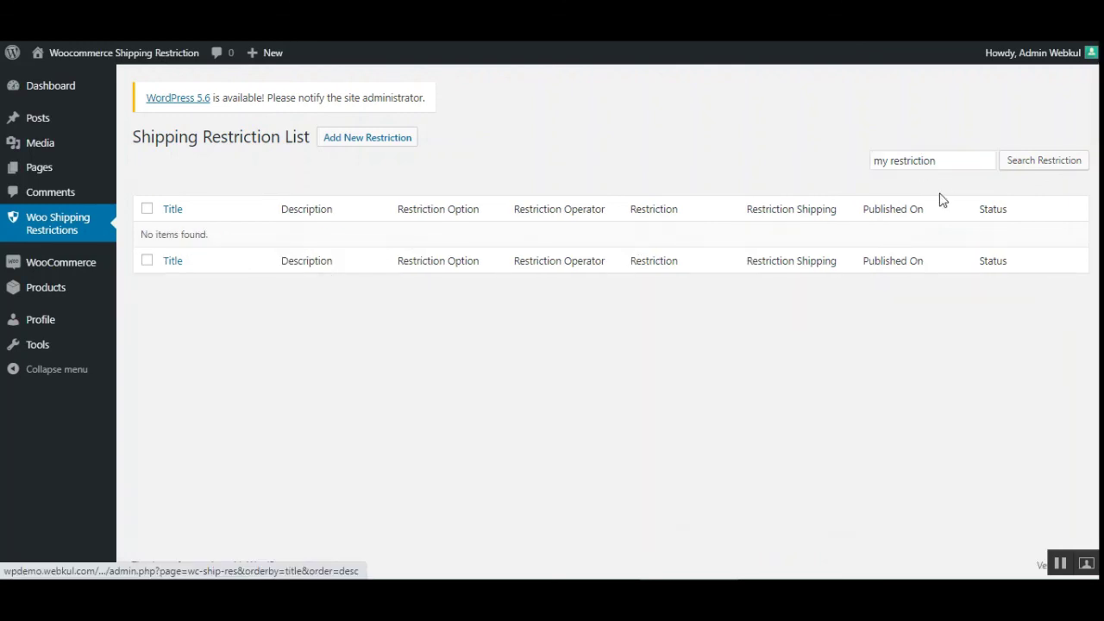
left_click_drag(936, 160, 891, 161)
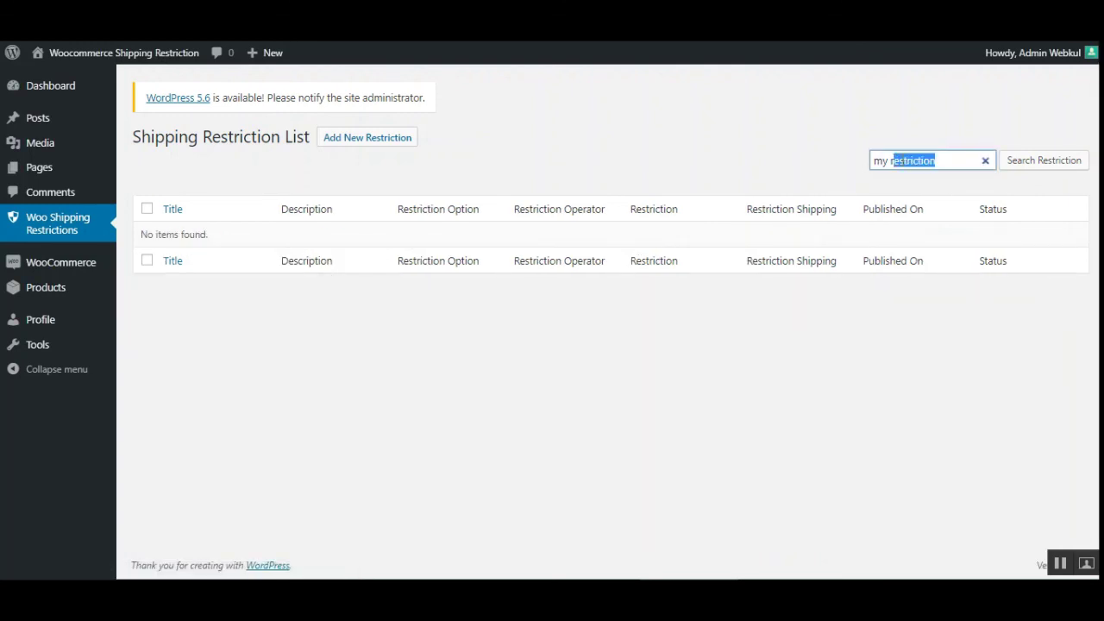
key("BackSpace")
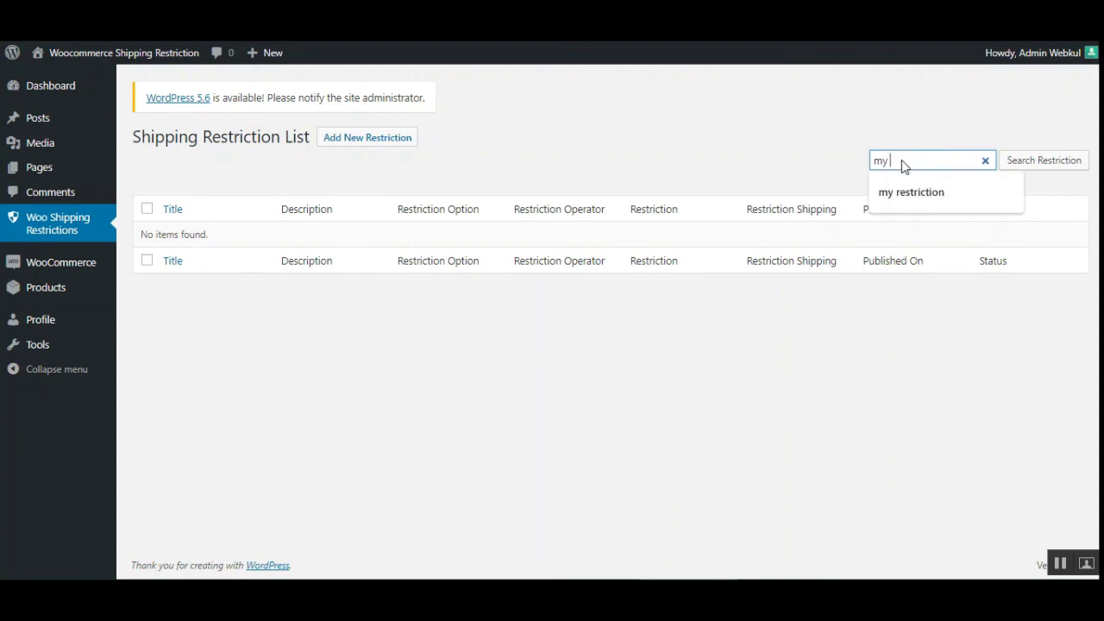
Search for 'my' to find My Restriction, then clear the search to list all restrictions.
key("Return")
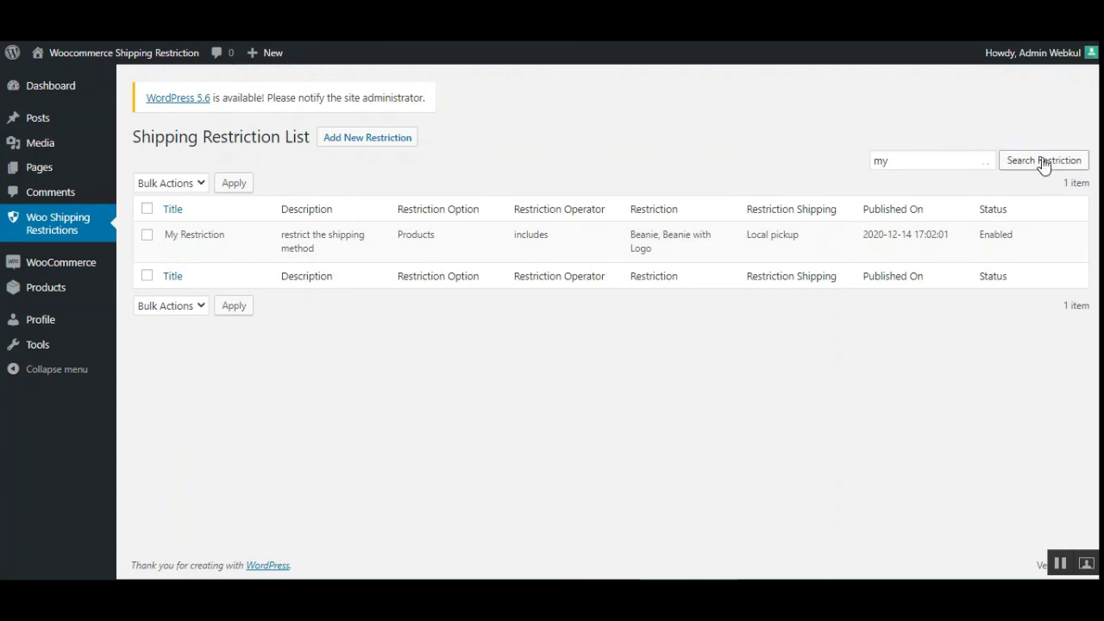
left_click(973, 161)
left_click(985, 161)
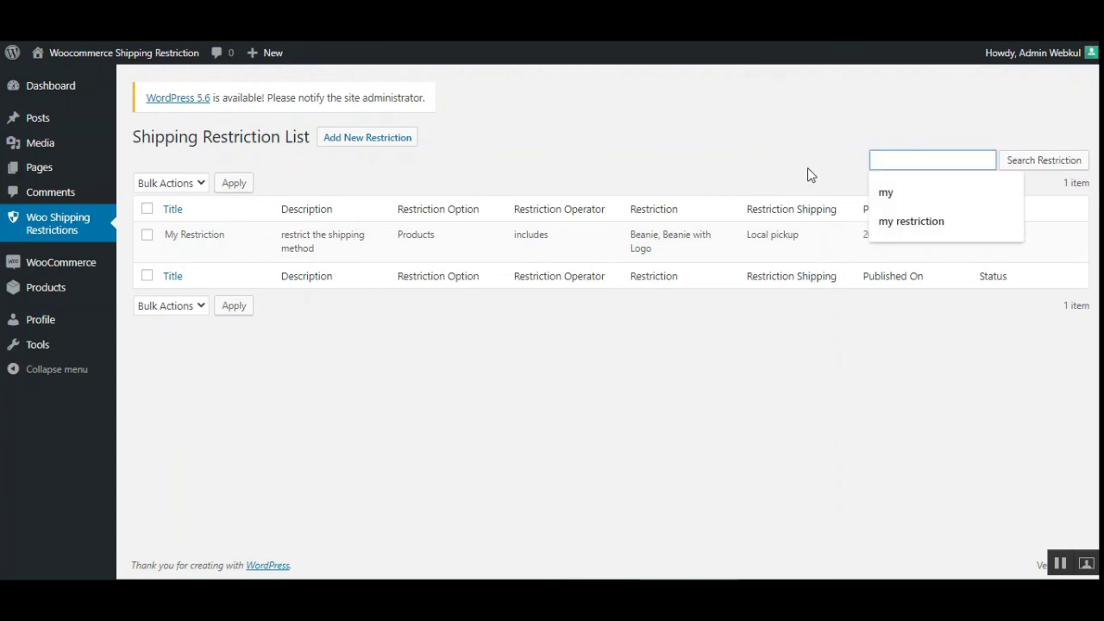
key("Return")
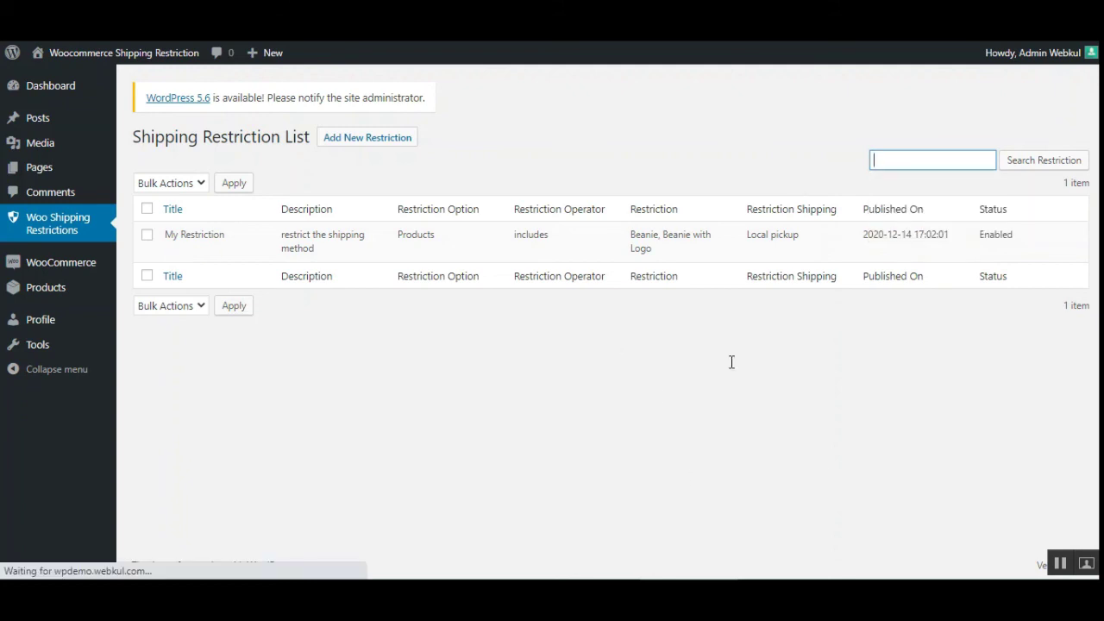